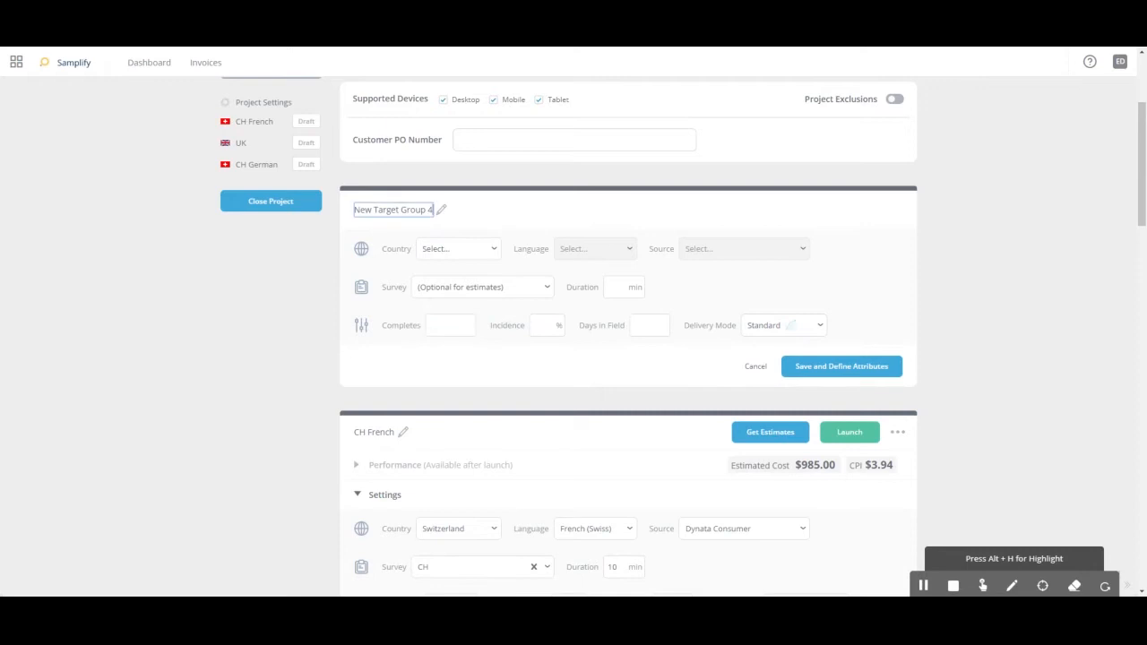
- Name the new target group AU and set its country to Australia and its language to English (Australian)
type("AU")
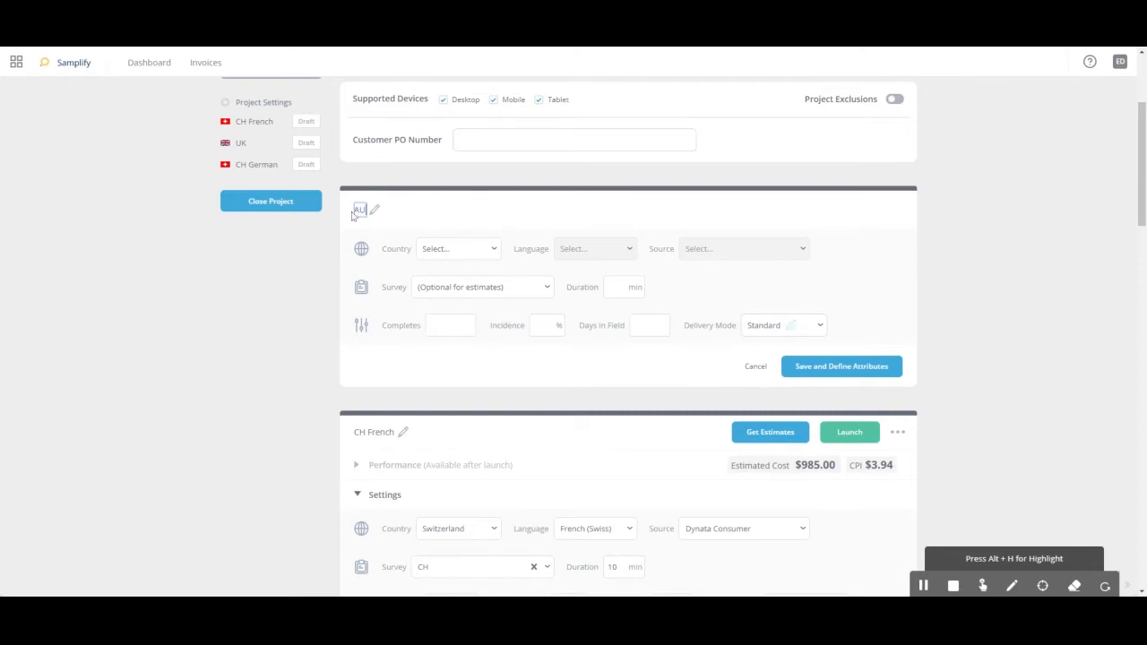
left_click(497, 216)
left_click(489, 251)
left_click(448, 300)
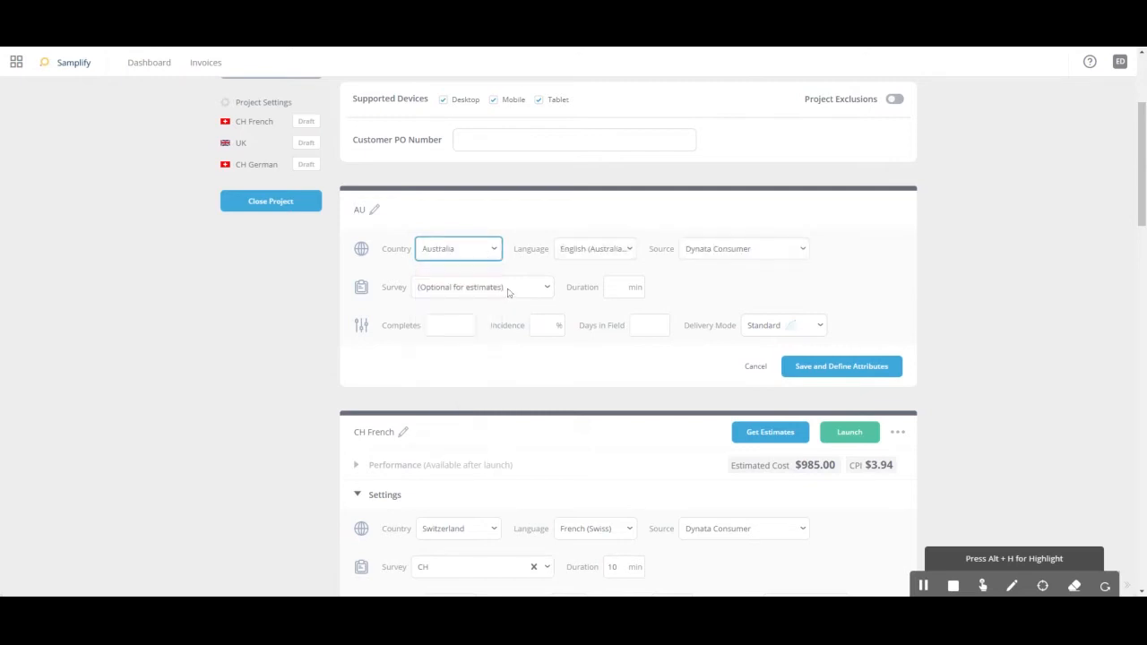
left_click(592, 257)
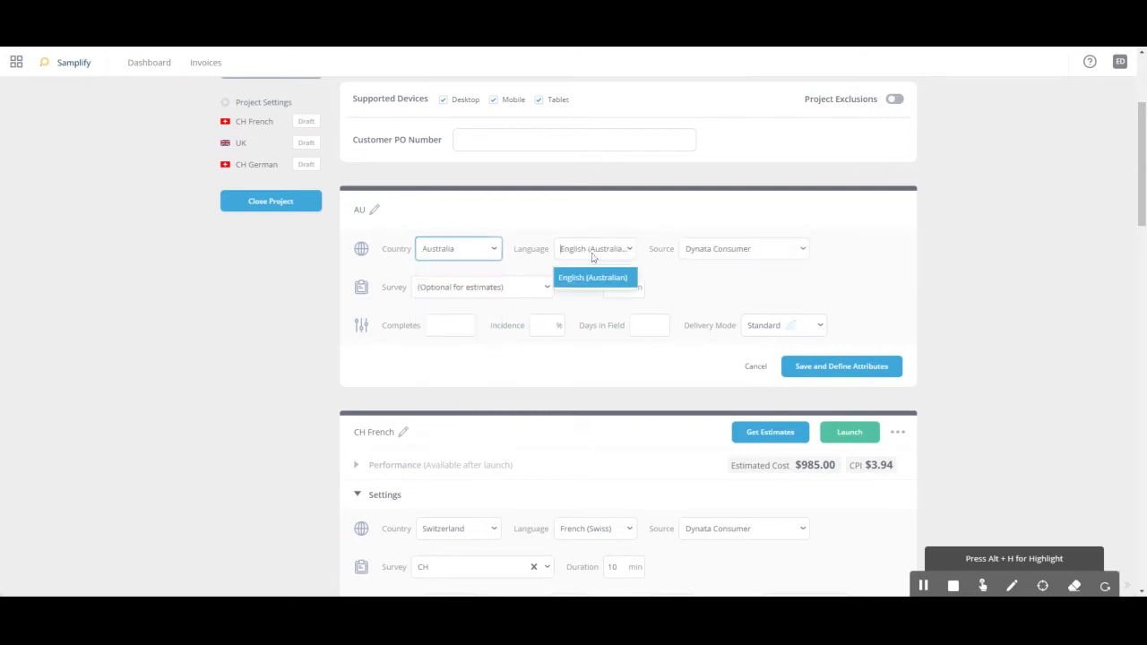
left_click(592, 257)
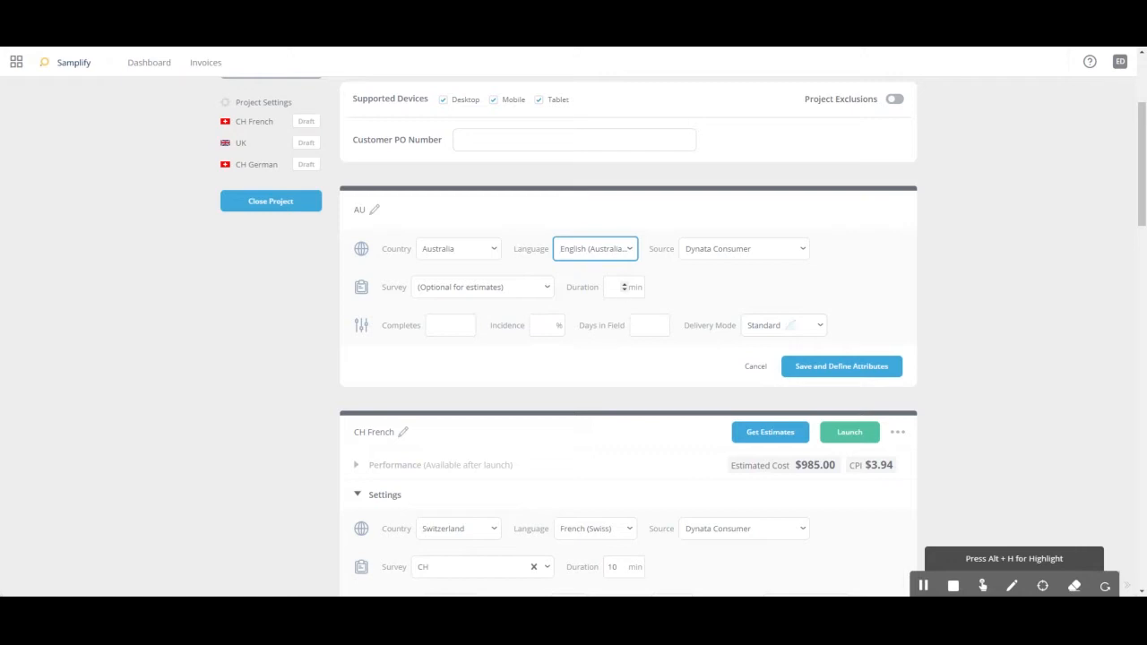
- Set a 10-minute duration, 500 completes, 80% incidence and 5 days in field for the AU group, and save it to define attributes
left_click(613, 288)
type("10")
scroll(601, 317, "down", 2)
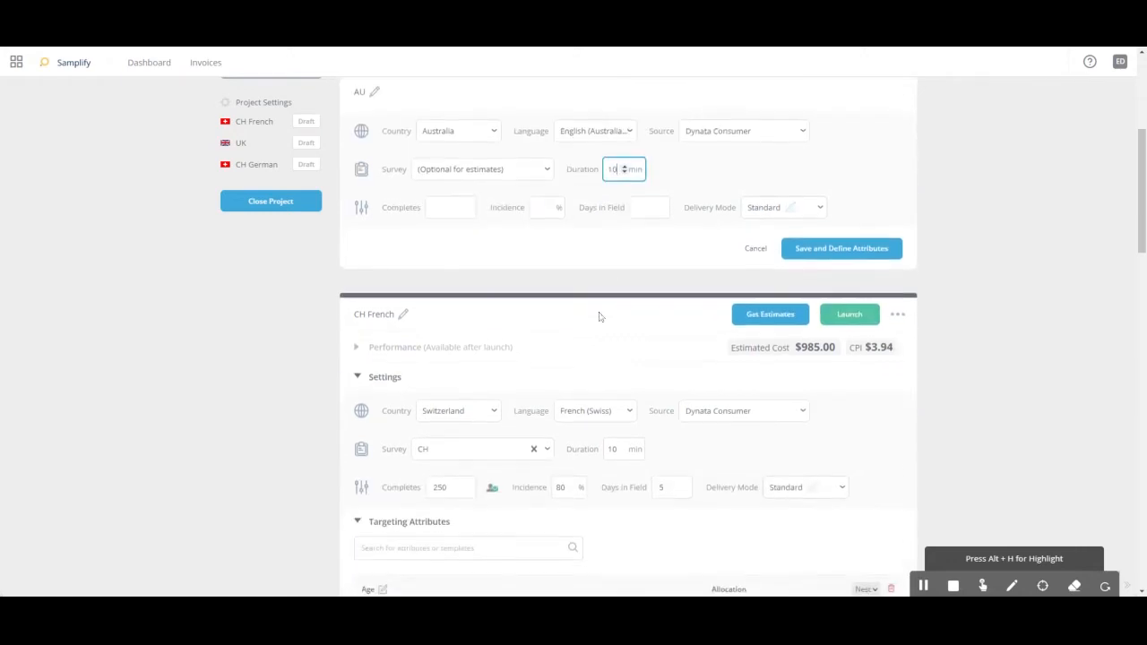
left_click(449, 206)
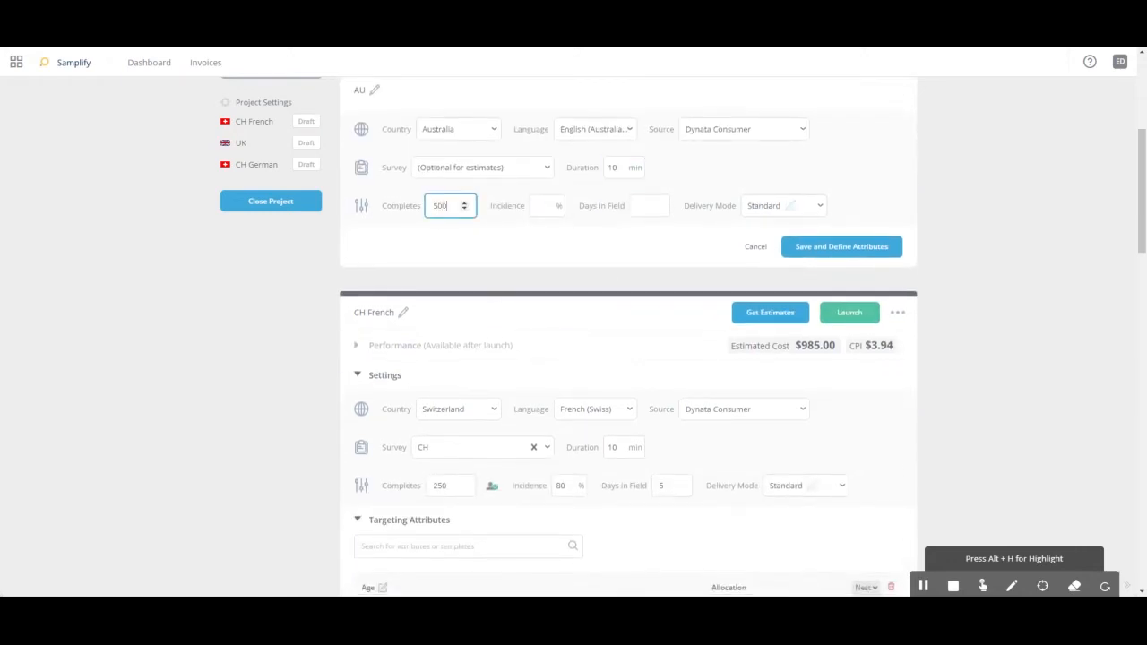
left_click(548, 206)
type("80")
left_click(638, 206)
type("5")
left_click(842, 247)
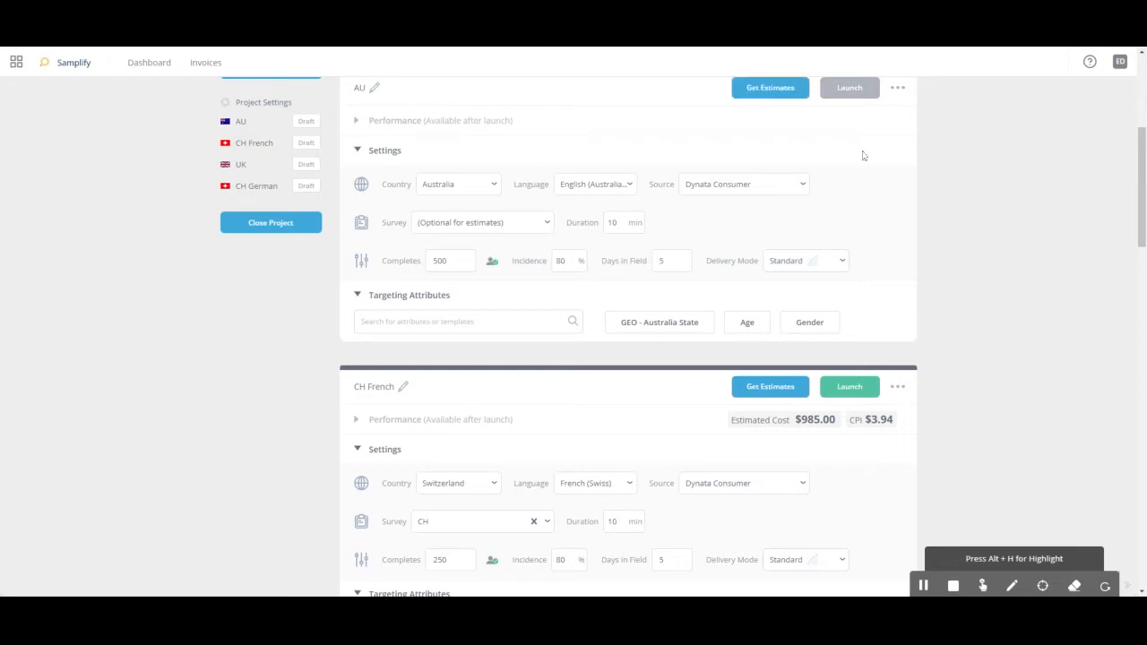
- Add the Census Rep template to the AU group's targeting attributes and review its age, state and gender allocations
scroll(982, 291, "up", 1)
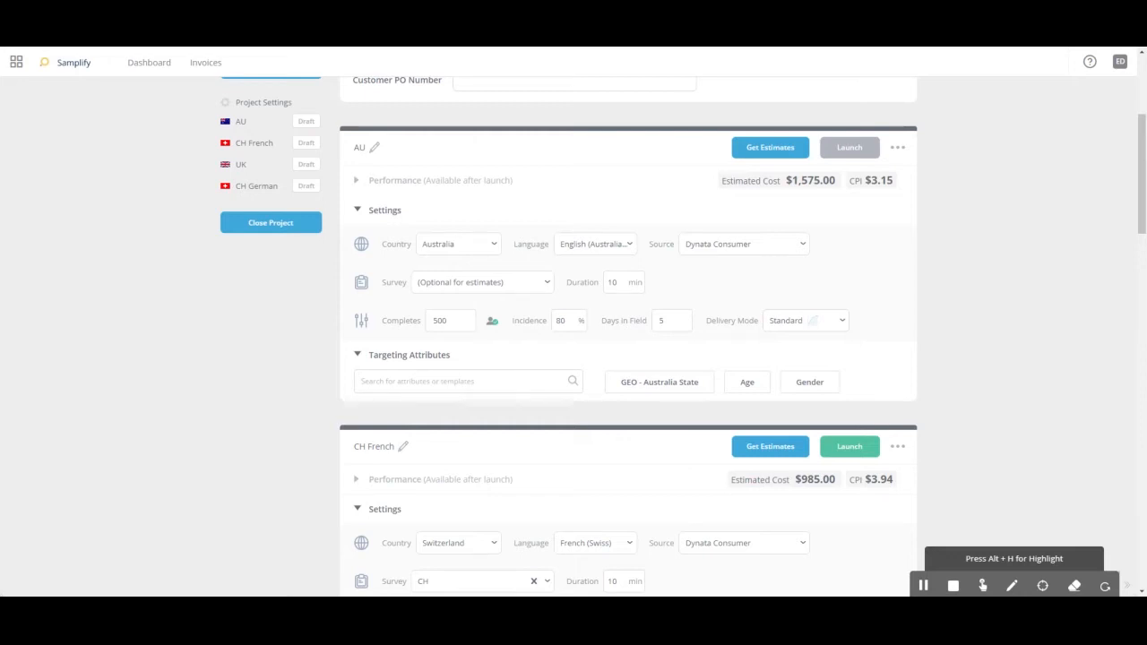
left_click(462, 382)
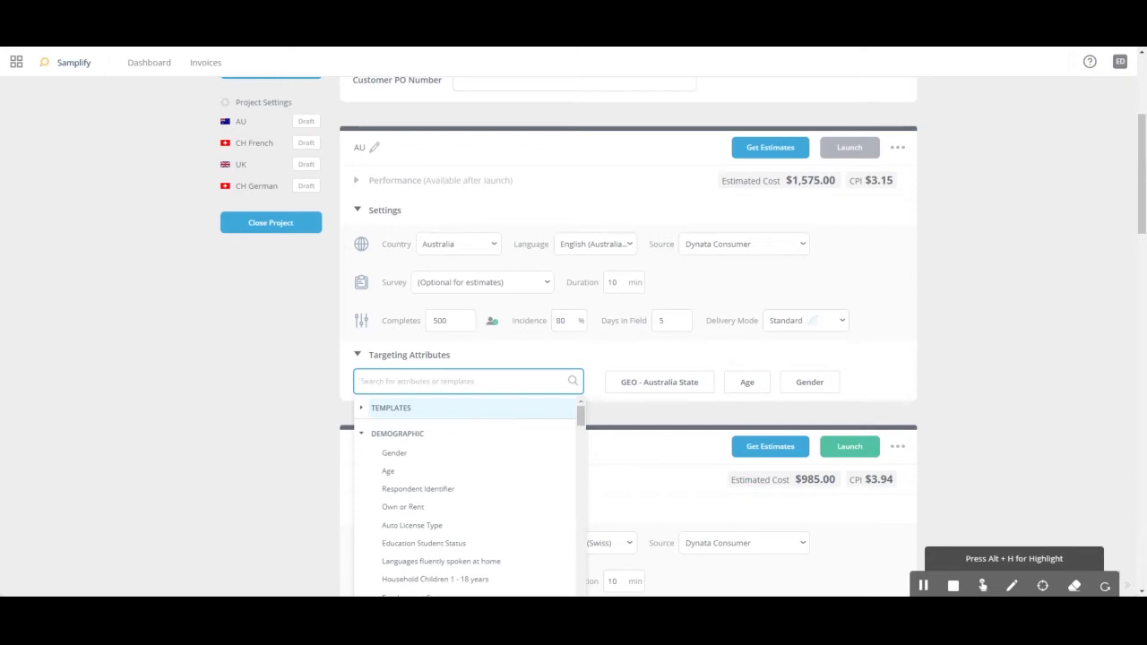
left_click(363, 412)
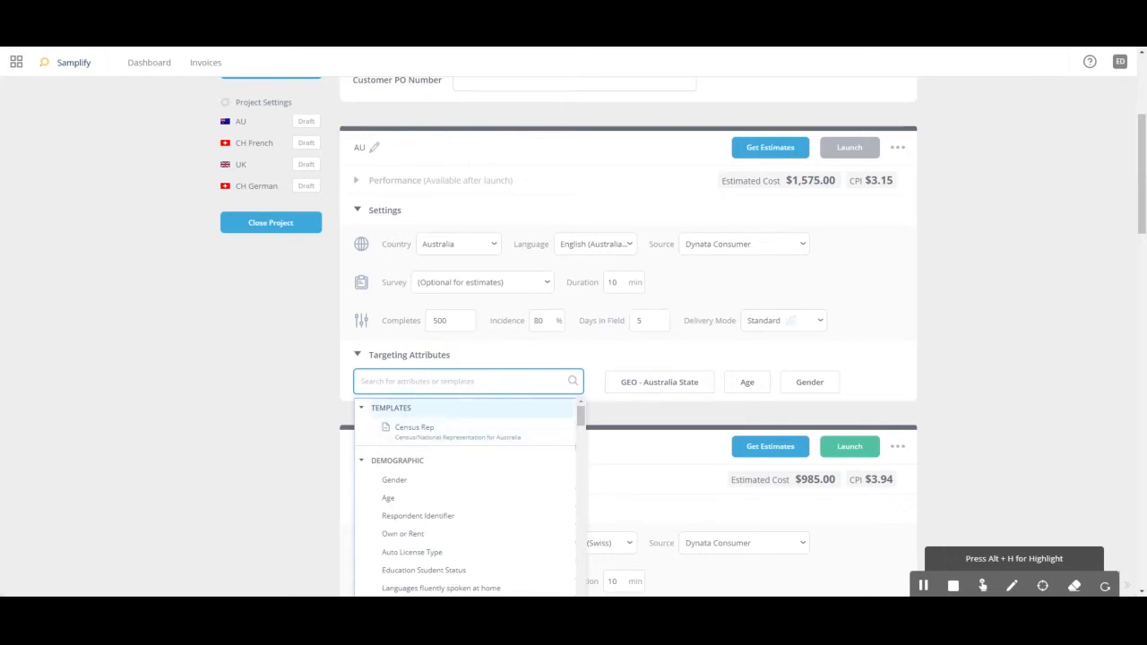
left_click(956, 357)
scroll(622, 340, "down", 3)
scroll(434, 406, "down", 3)
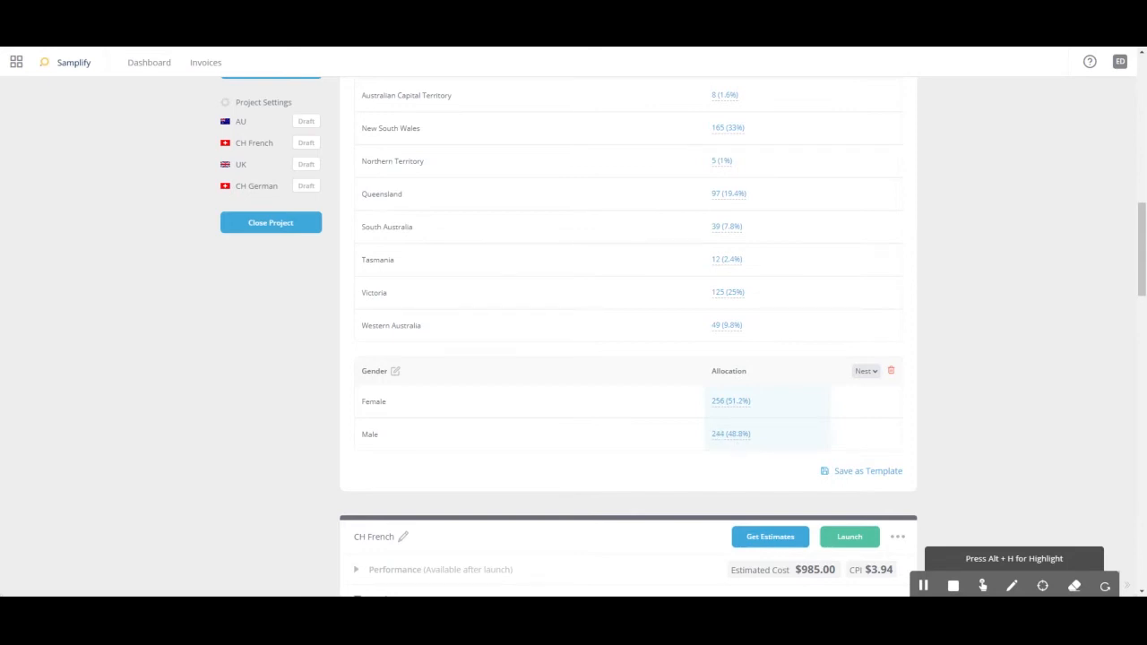
scroll(951, 382, "up", 1)
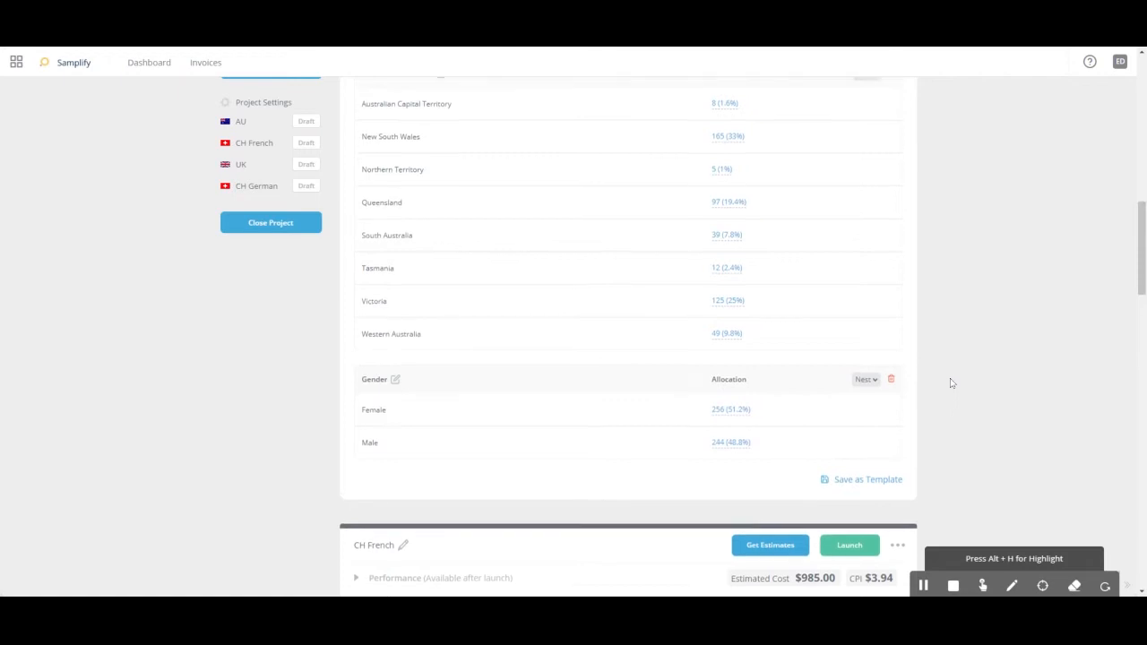
scroll(952, 383, "up", 5)
scroll(954, 383, "up", 1)
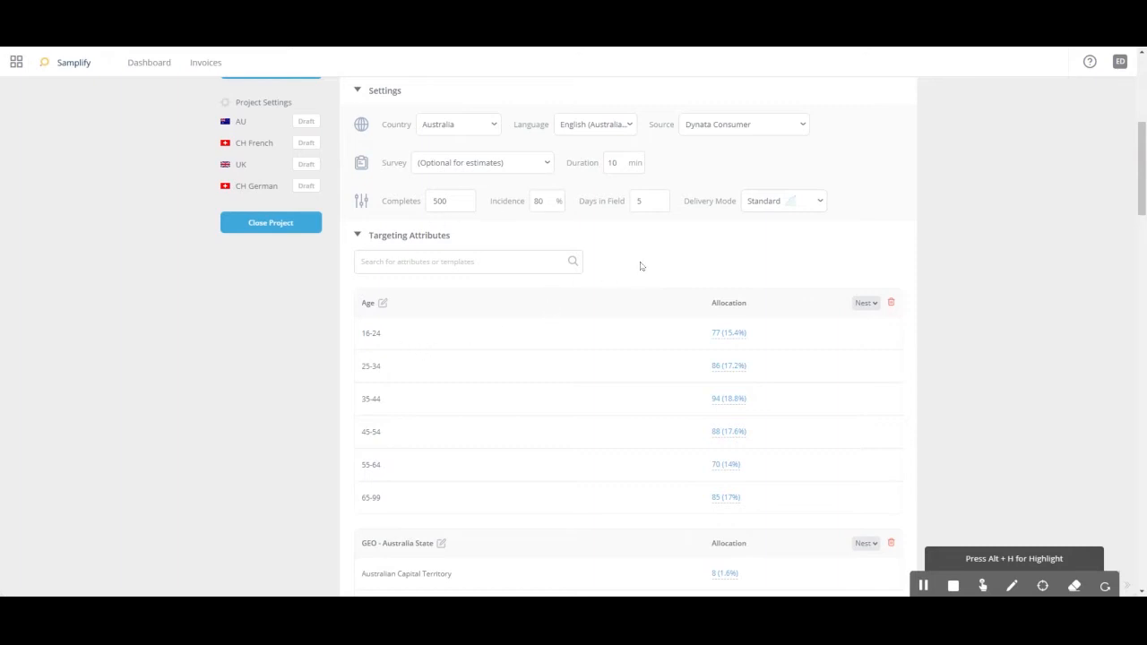
- Reapply the Census Rep template to the AU group, accepting replacement of the existing attributes, and check the resulting allocations
left_click(430, 261)
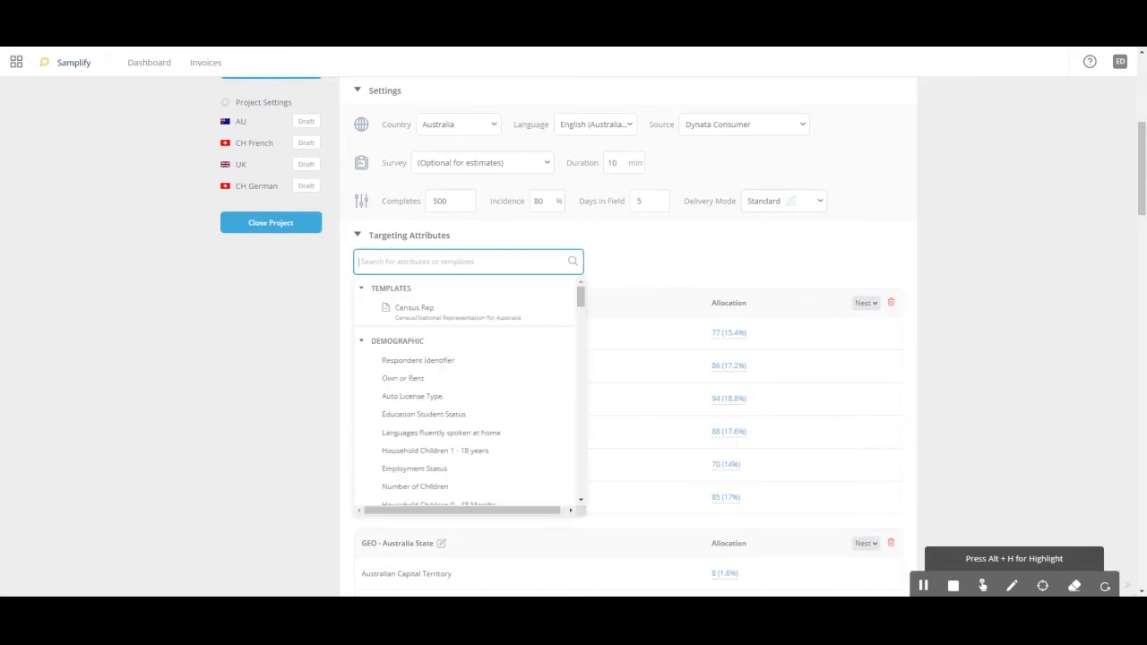
left_click(427, 320)
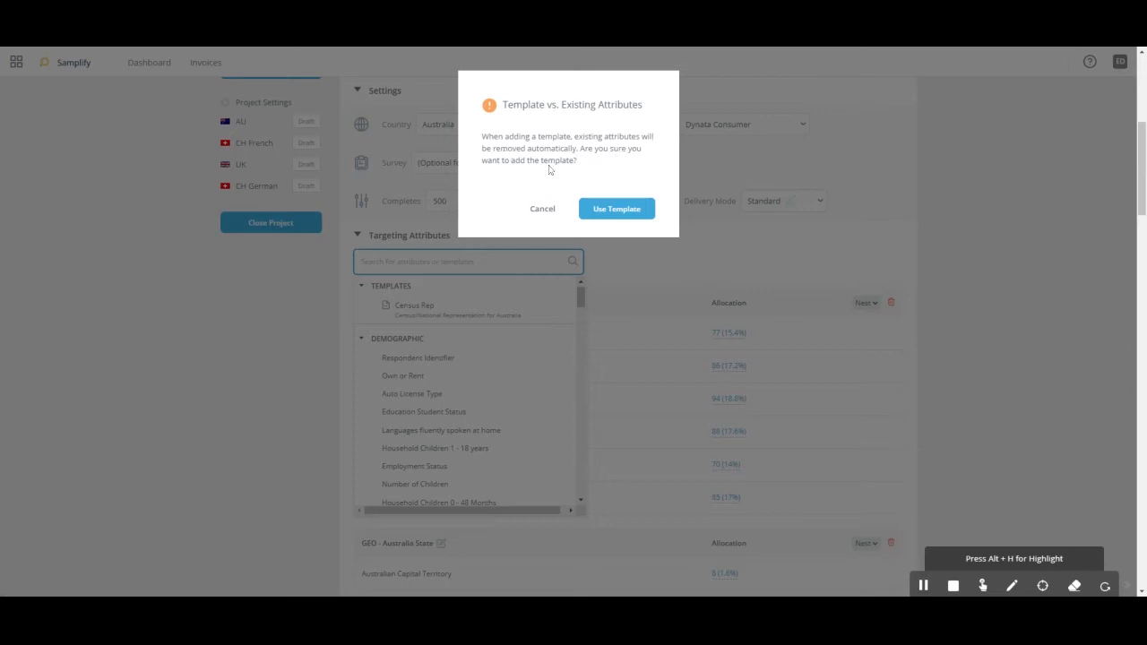
left_click(629, 214)
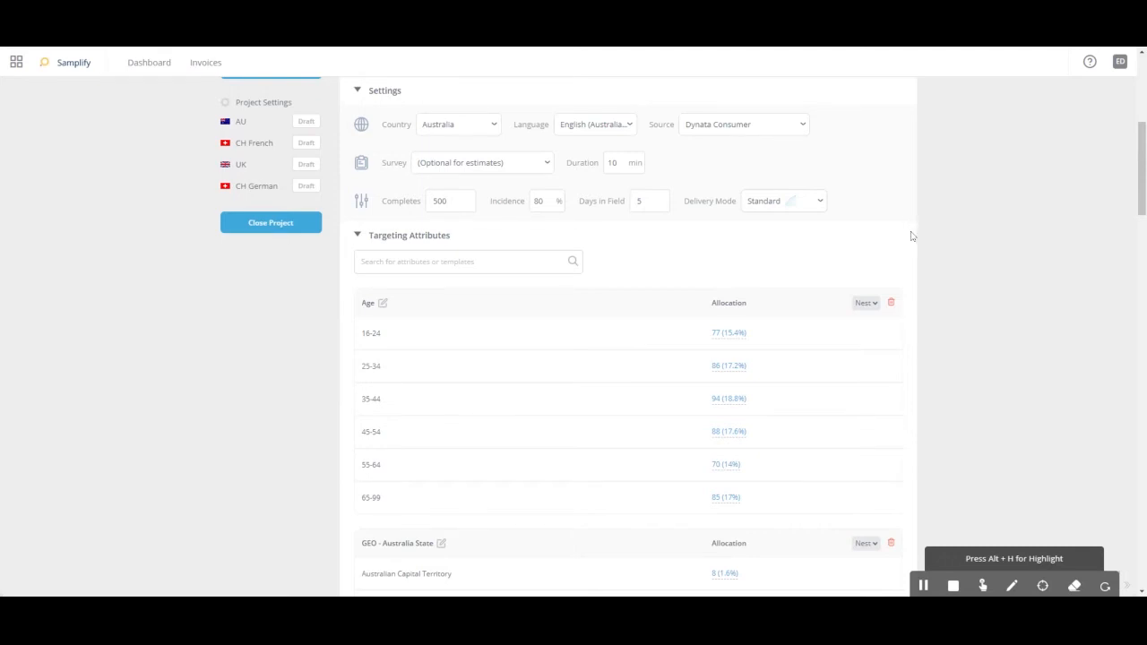
scroll(932, 244, "down", 1)
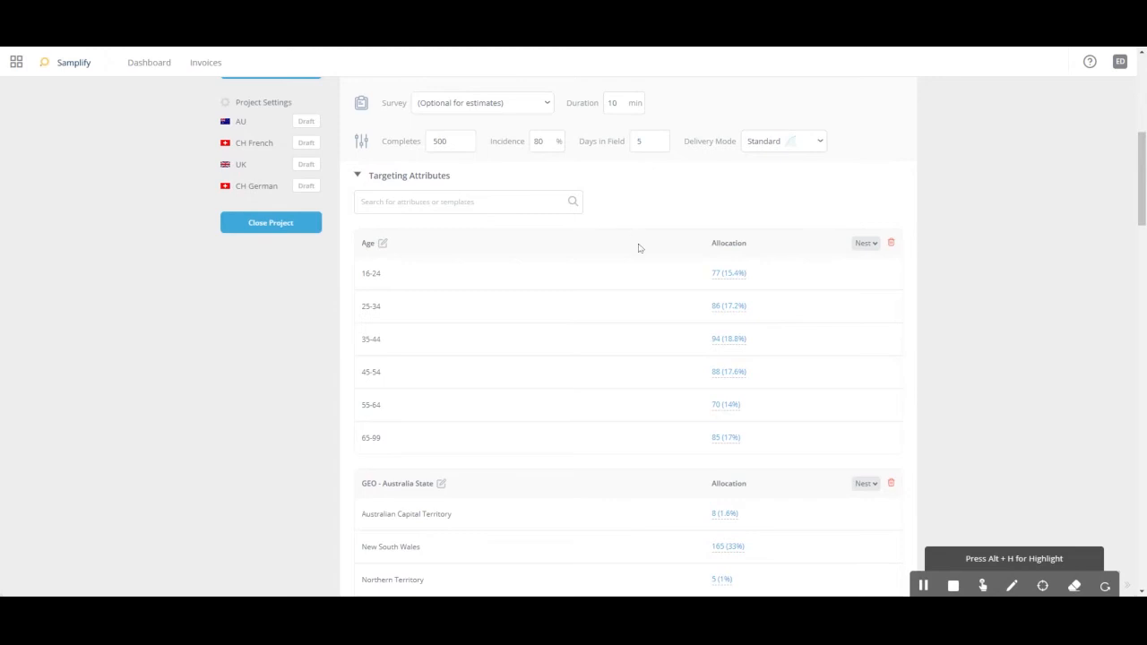
scroll(636, 251, "down", 5)
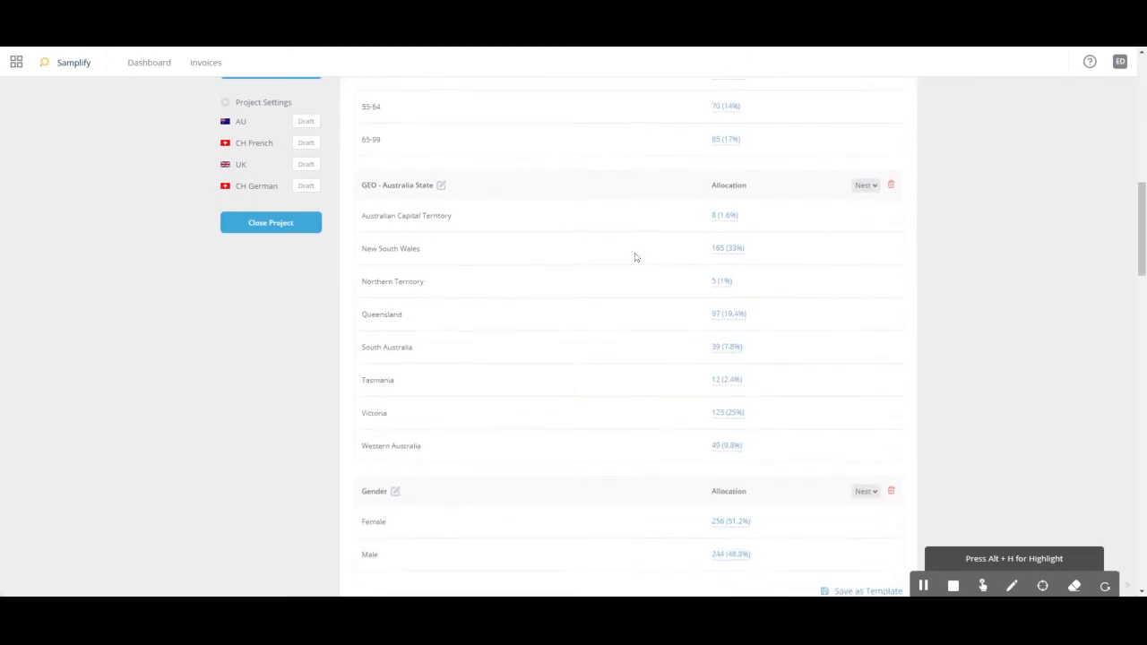
scroll(660, 318, "down", 2)
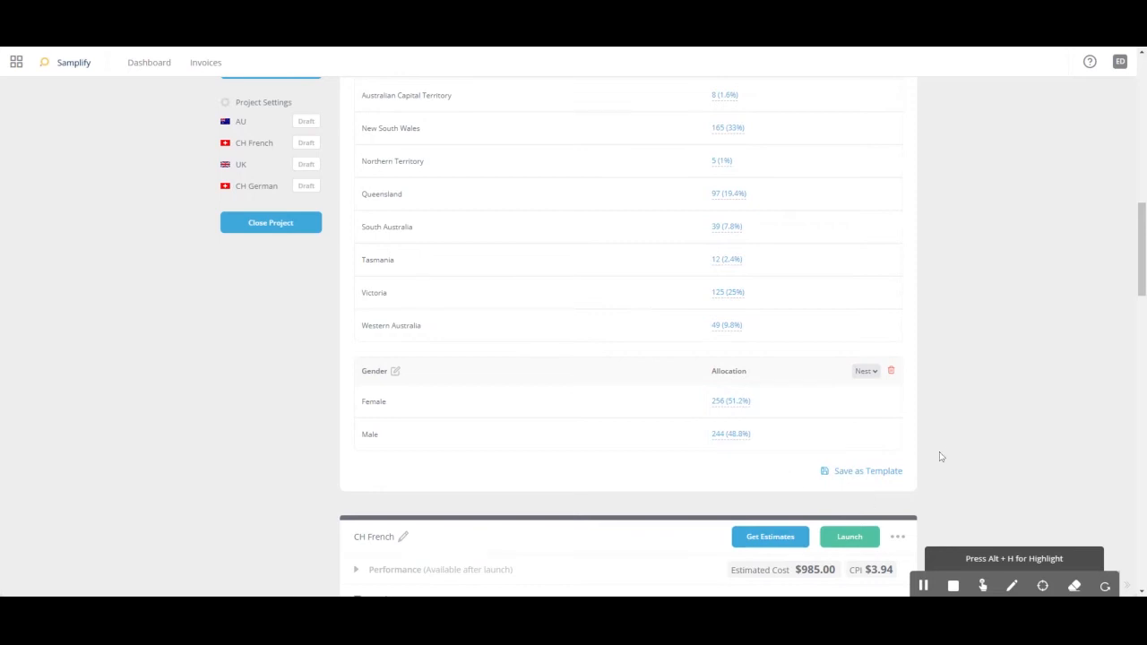
- Add the Own or Rent attribute to the AU group as an include filter with the option Own
scroll(466, 406, "up", 8)
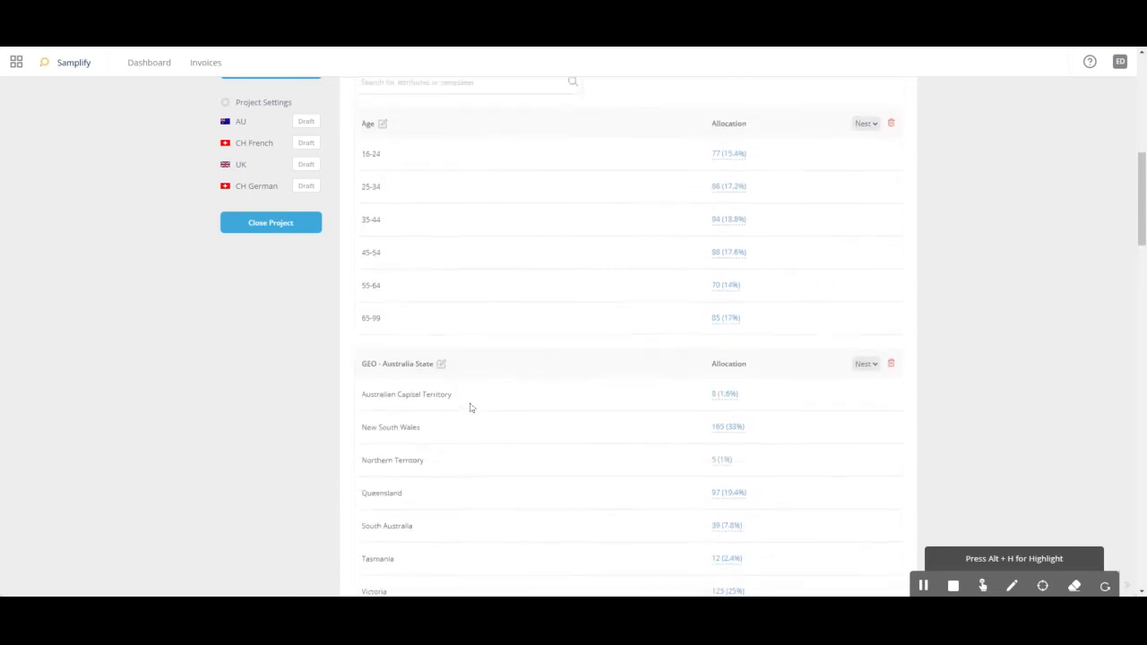
left_click(448, 261)
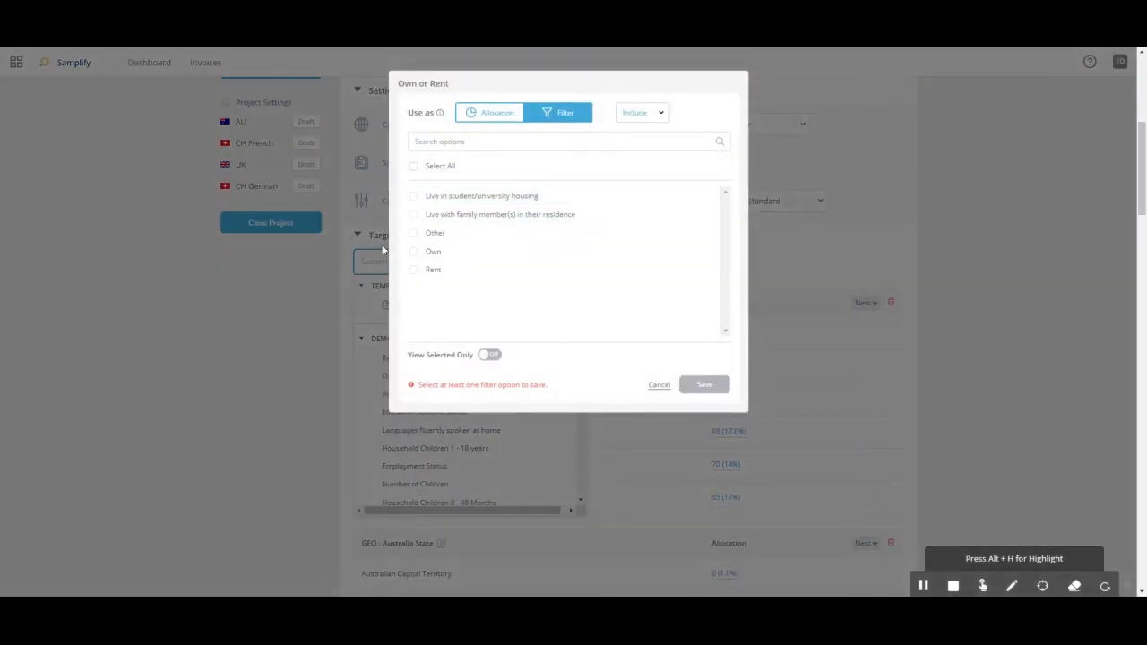
left_click(413, 253)
left_click(707, 387)
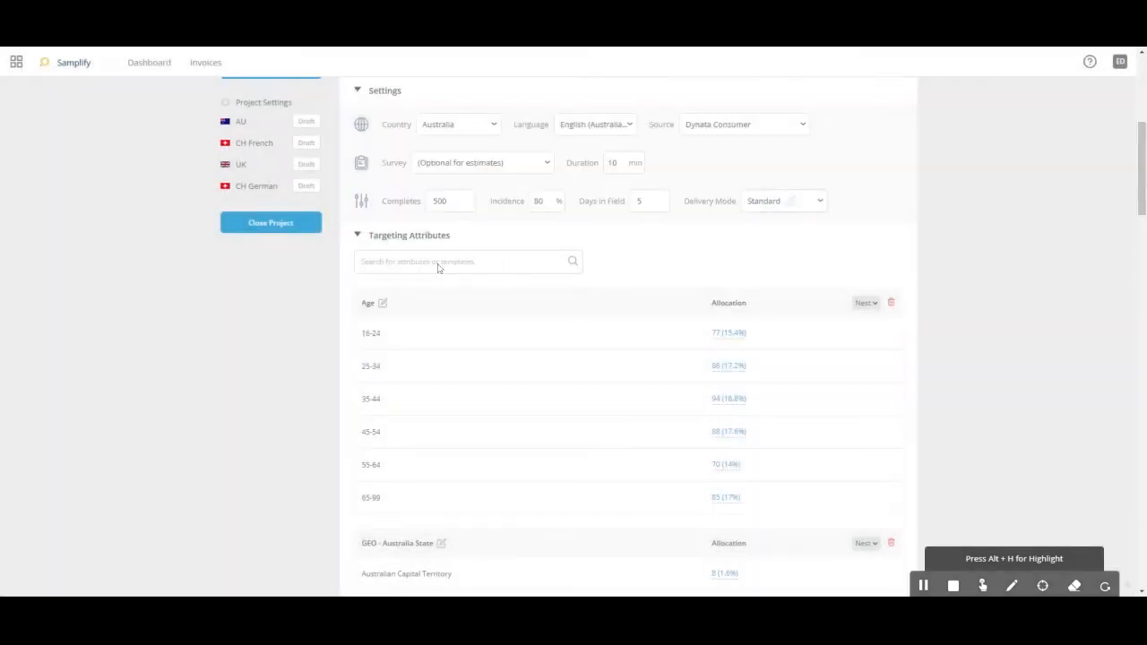
- Search attributes for "car" and add an Auto Vehicle Own/Lease filter including new and used cars bought in the past 2 and 5 years
left_click(462, 261)
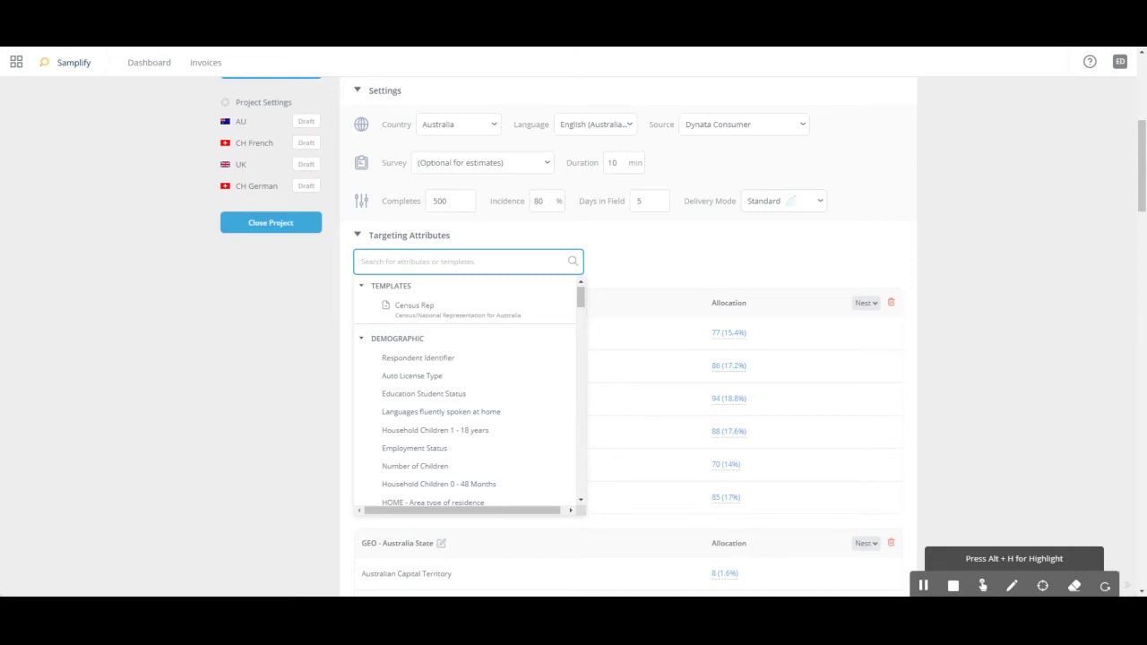
type("car")
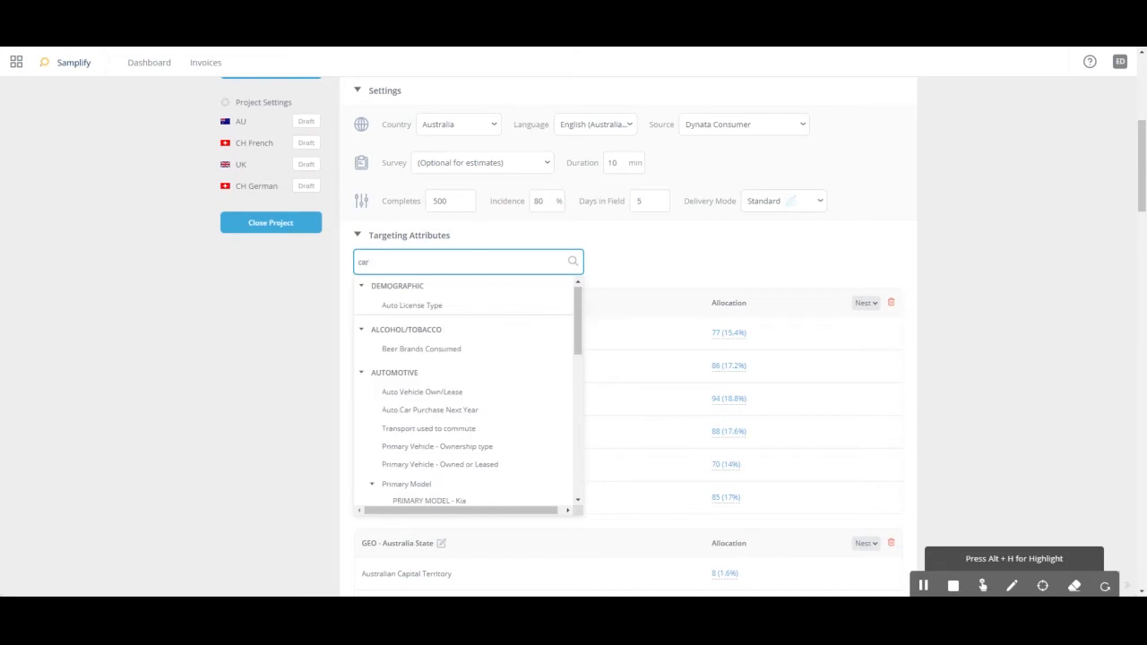
left_click(422, 394)
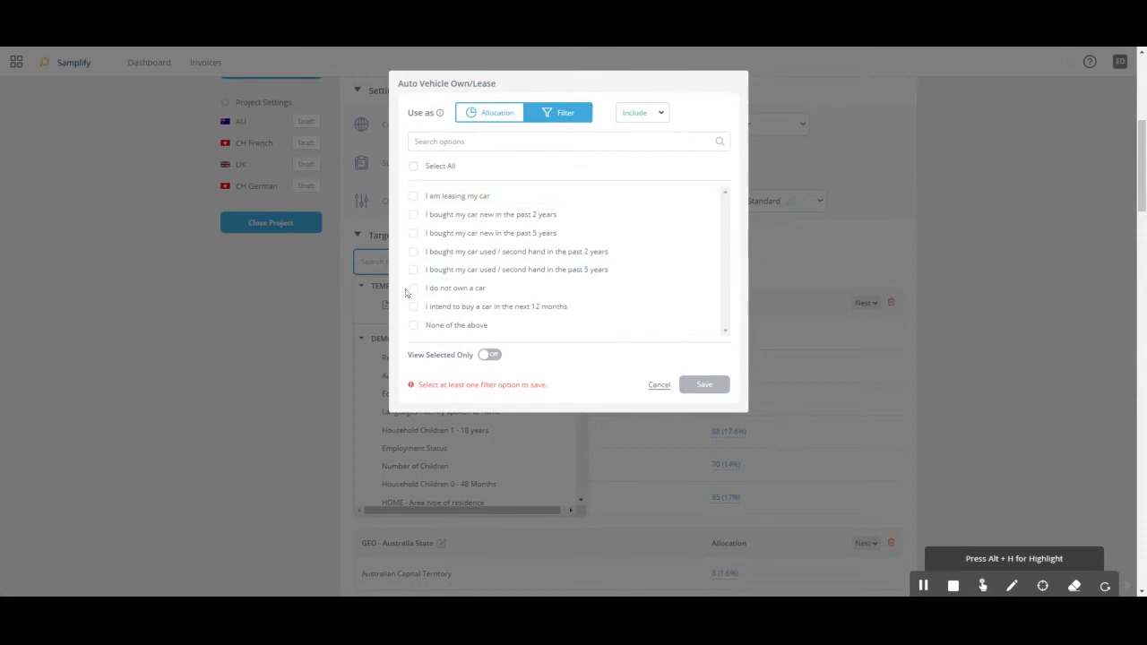
left_click(414, 216)
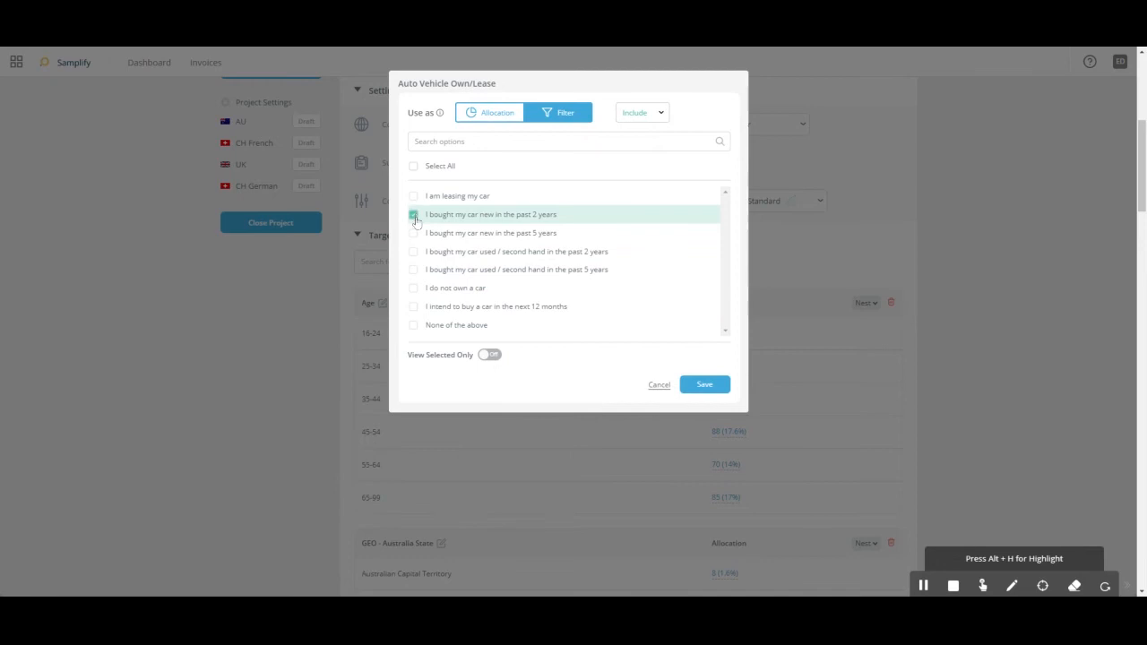
left_click(413, 233)
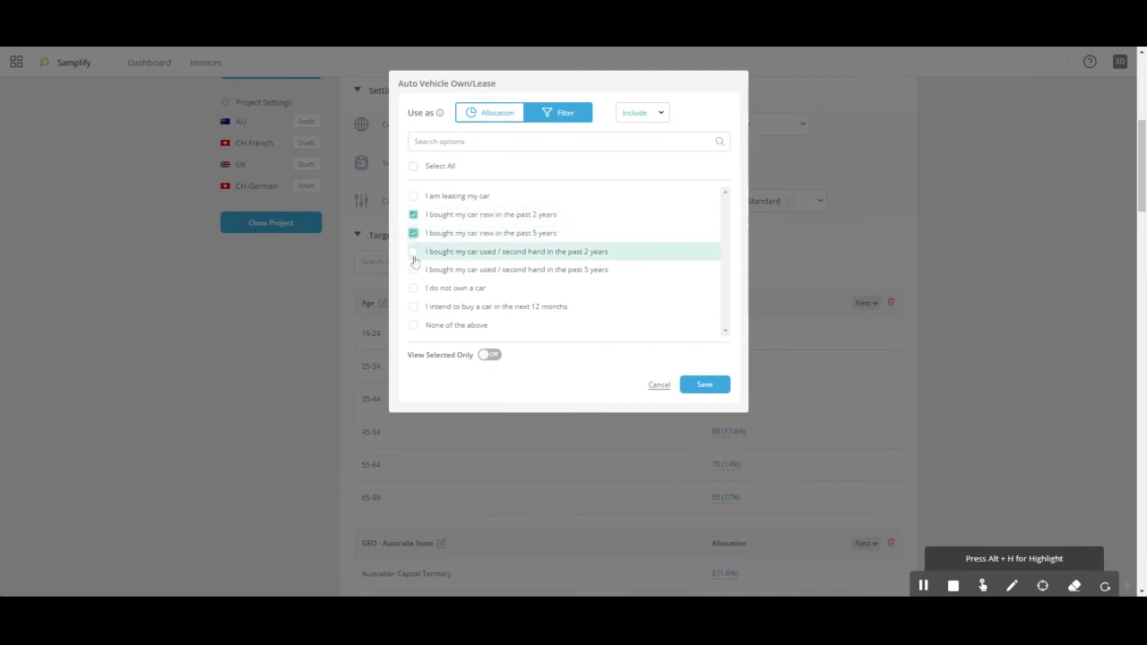
left_click(413, 255)
left_click(416, 270)
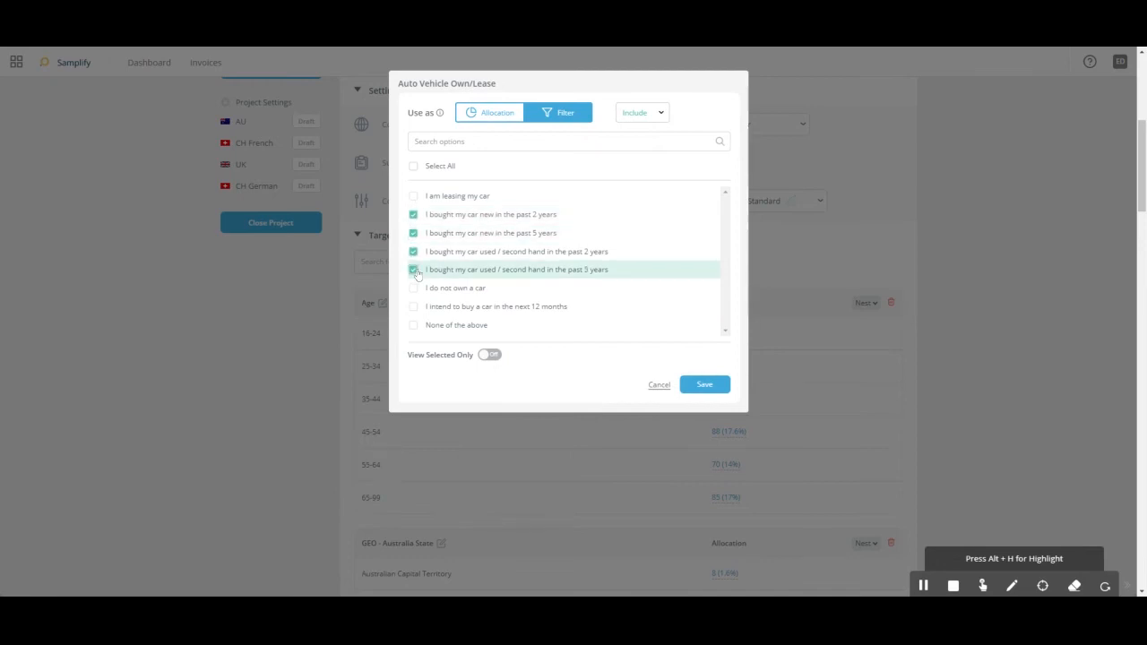
left_click(705, 385)
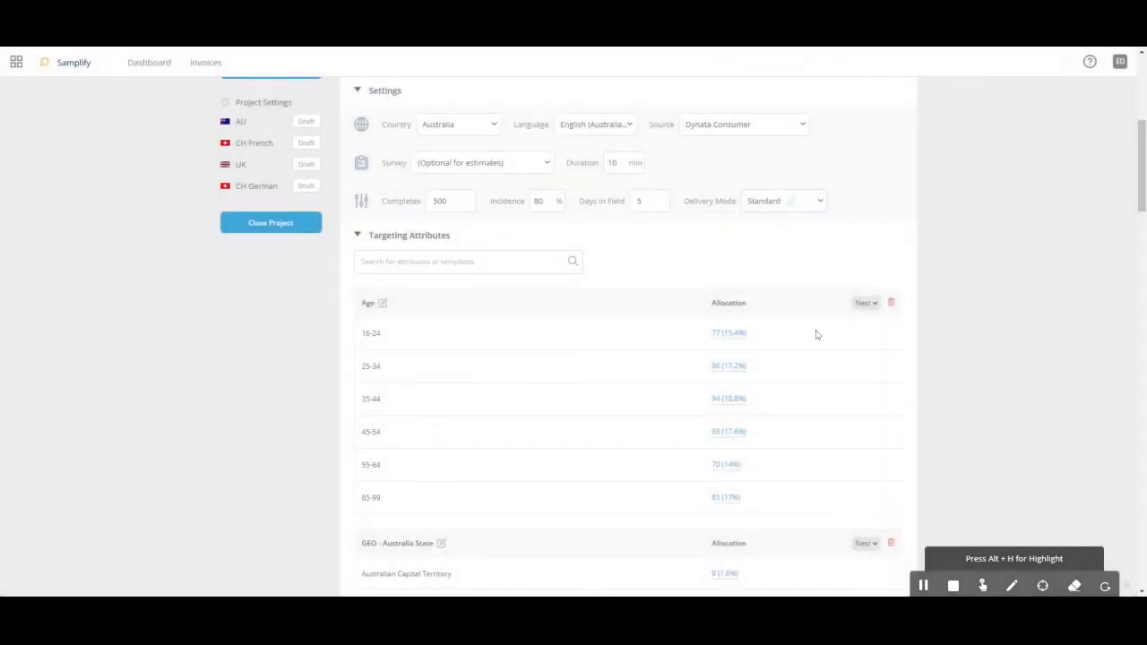
- Save the AU group's targeting attributes as a new template named "Test Template AU", leaving the description empty
scroll(999, 324, "down", 1)
scroll(999, 323, "down", 2)
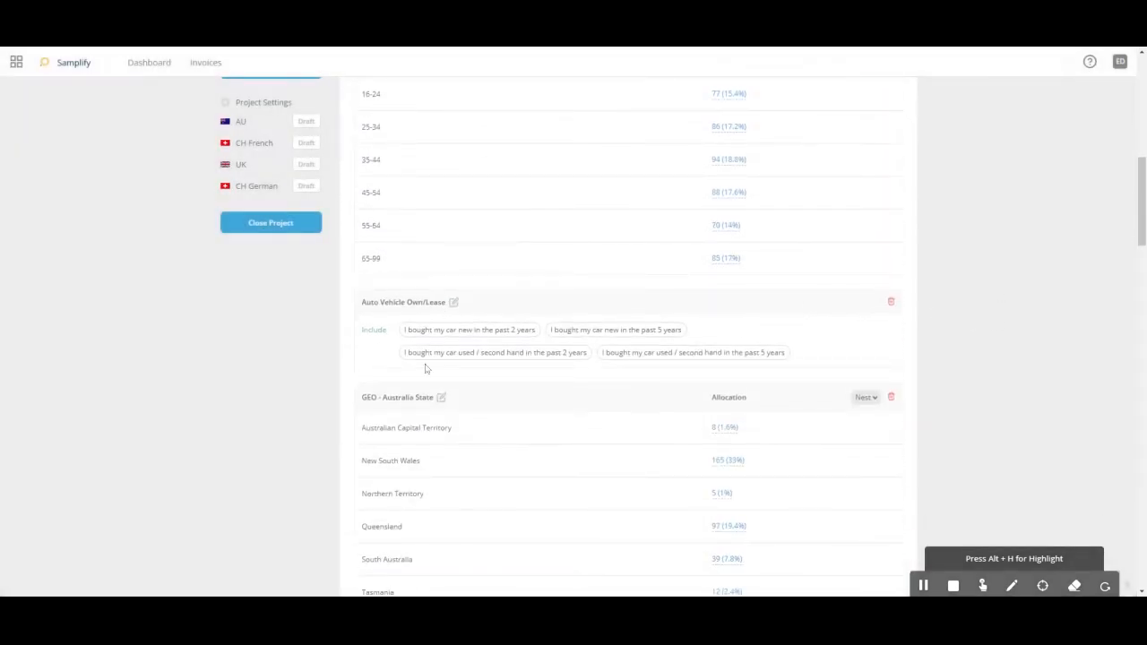
scroll(648, 332, "down", 2)
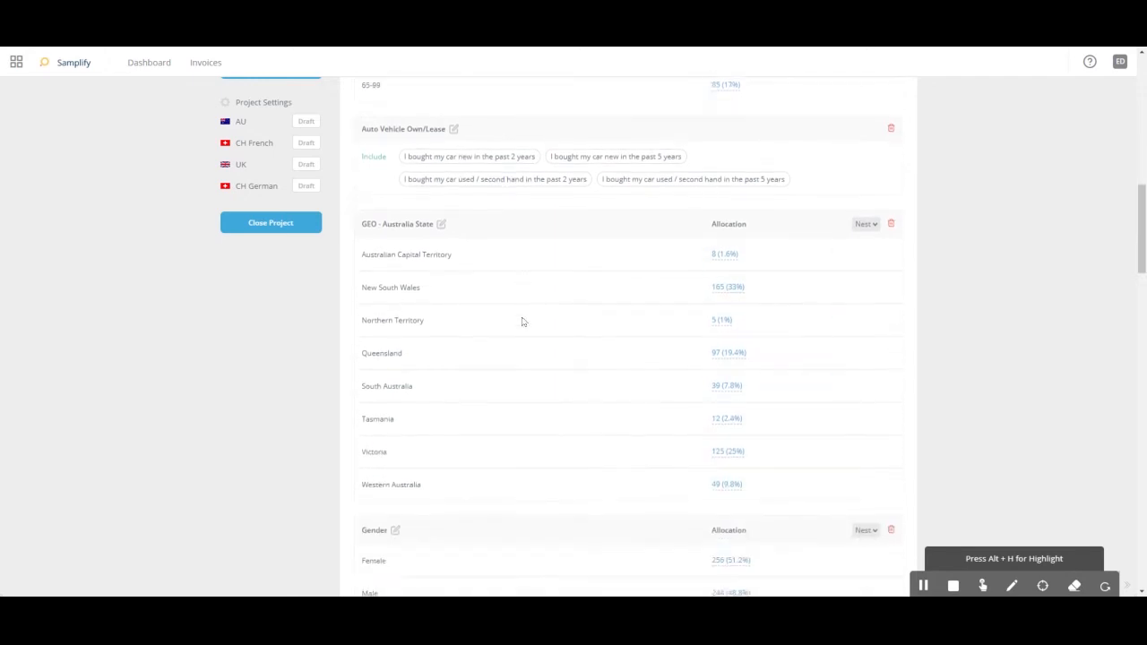
scroll(522, 322, "down", 2)
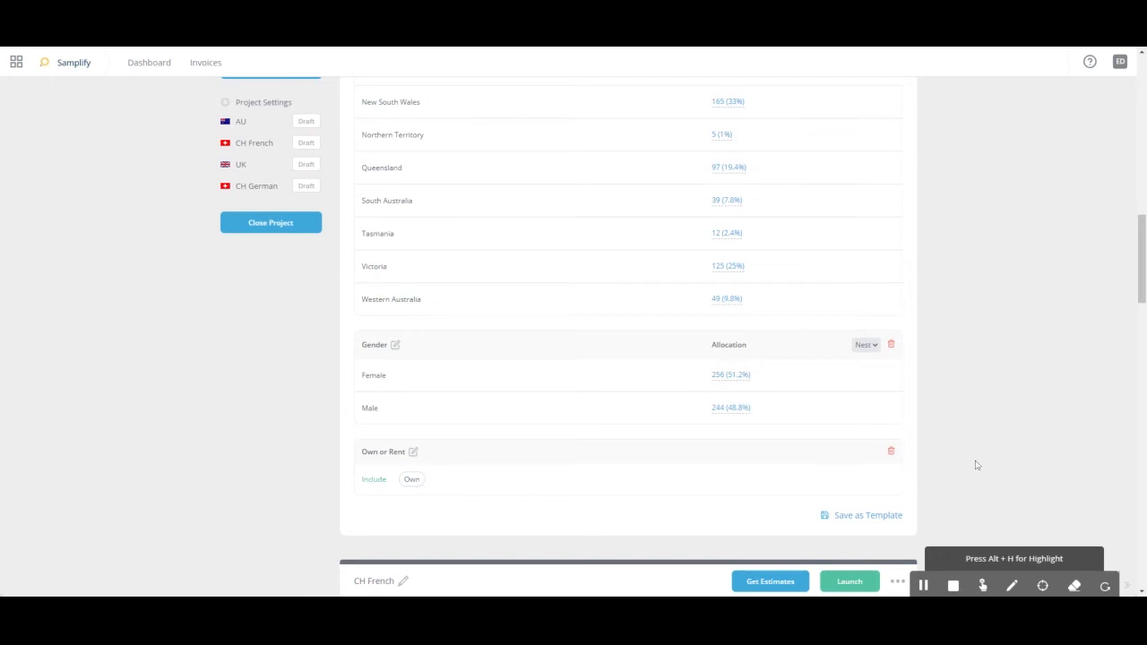
left_click(862, 516)
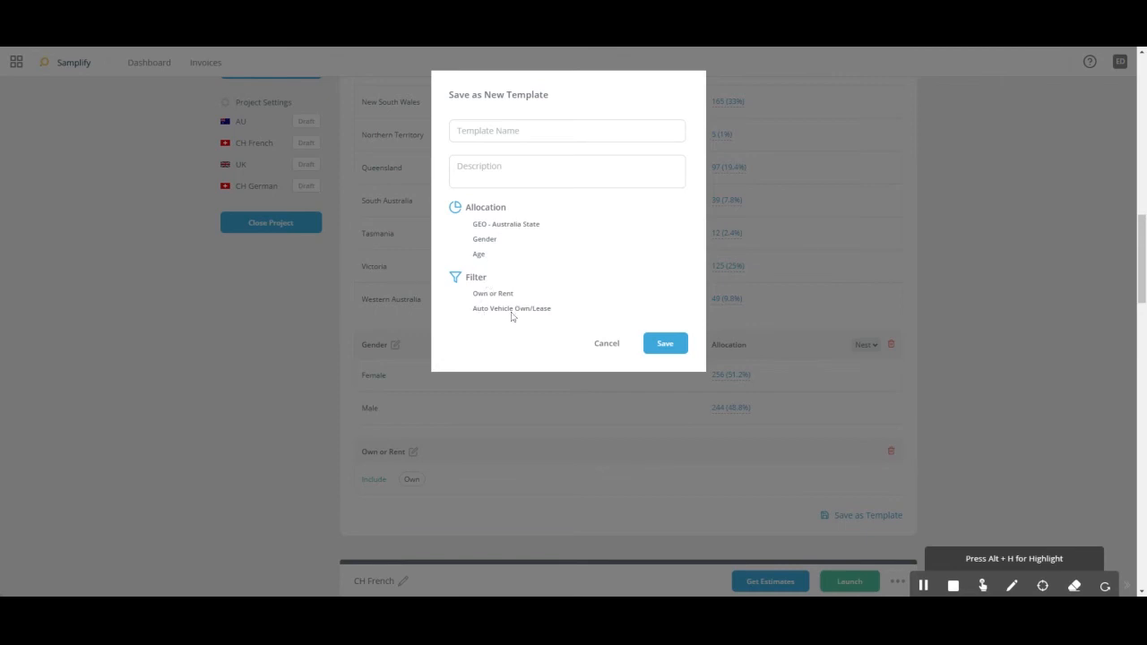
left_click(567, 131)
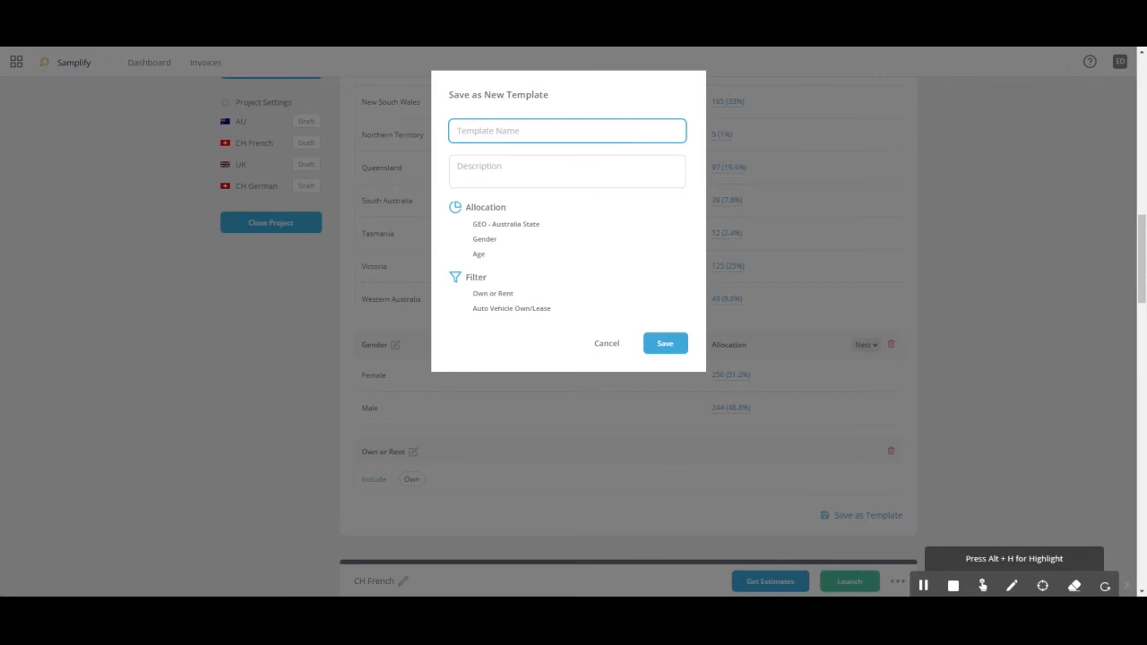
type("Test Tempalte AU")
right_click(508, 132)
left_click(535, 142)
key("Tab")
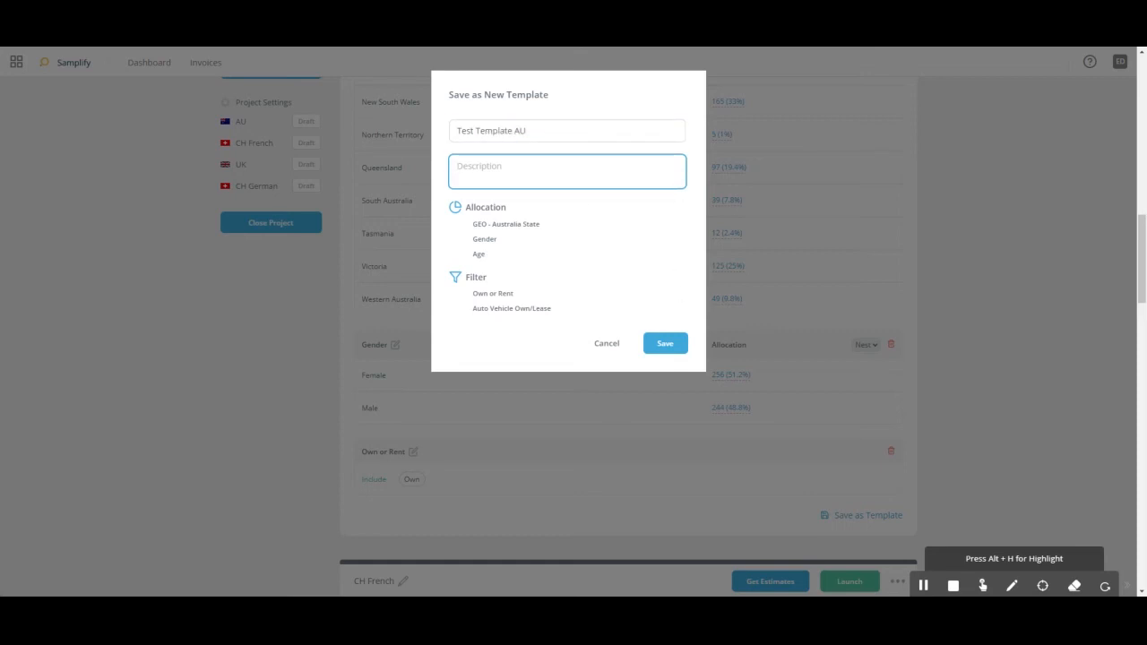
left_click(667, 344)
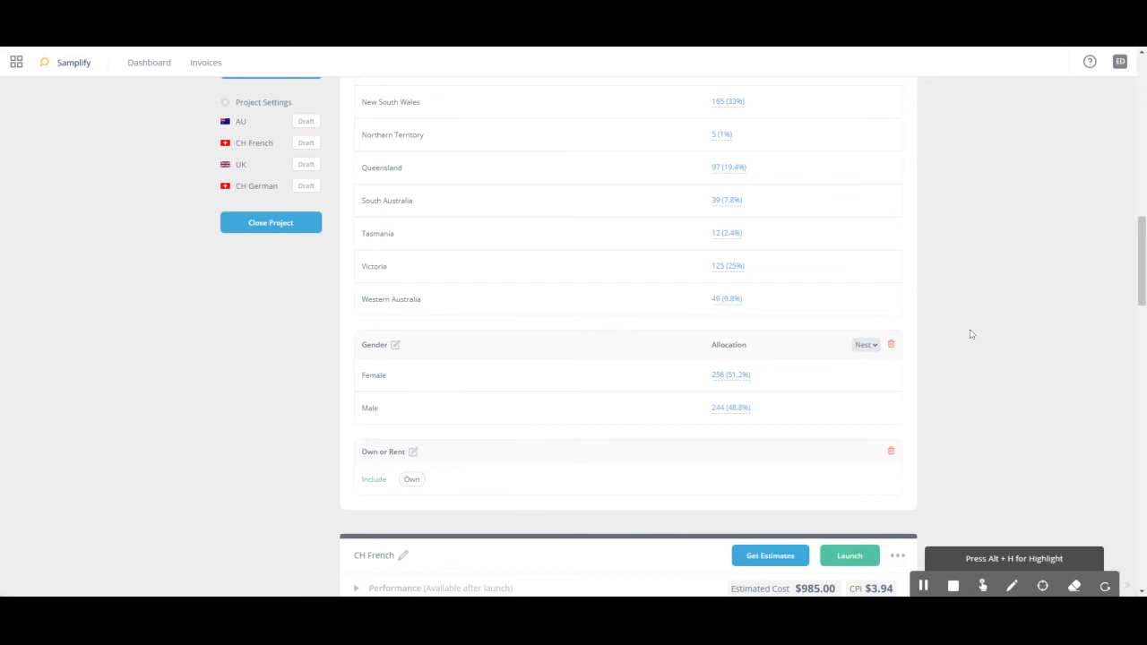
- Delete the Age and Auto Vehicle Own/Lease attributes from the AU group's targeting attributes
scroll(995, 339, "up", 3)
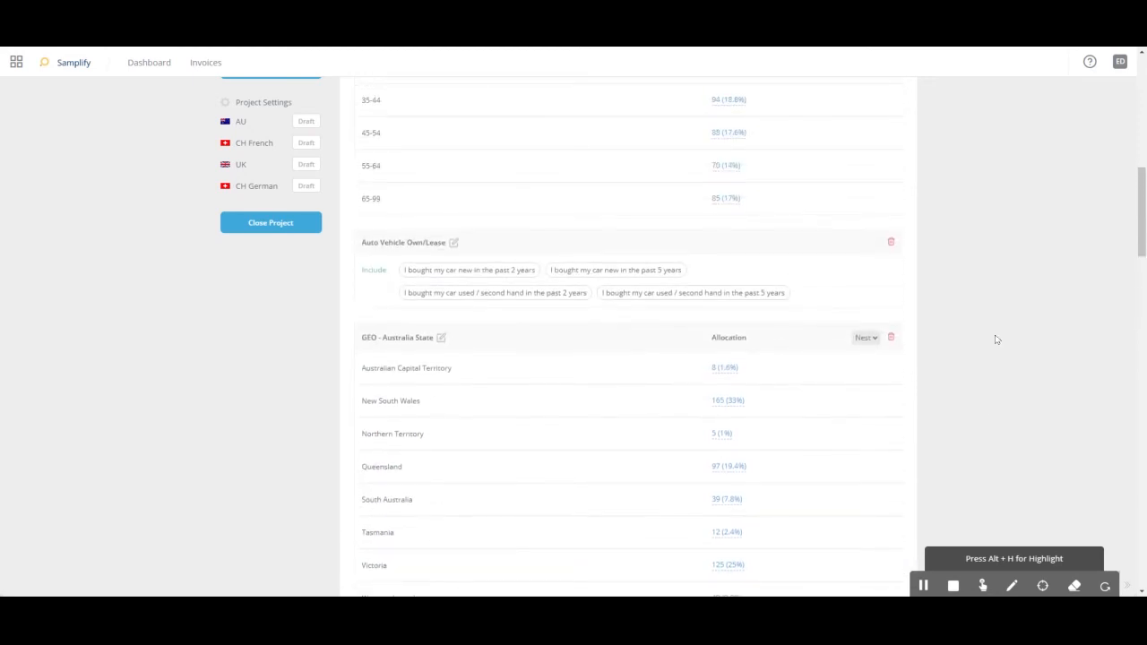
scroll(995, 339, "up", 3)
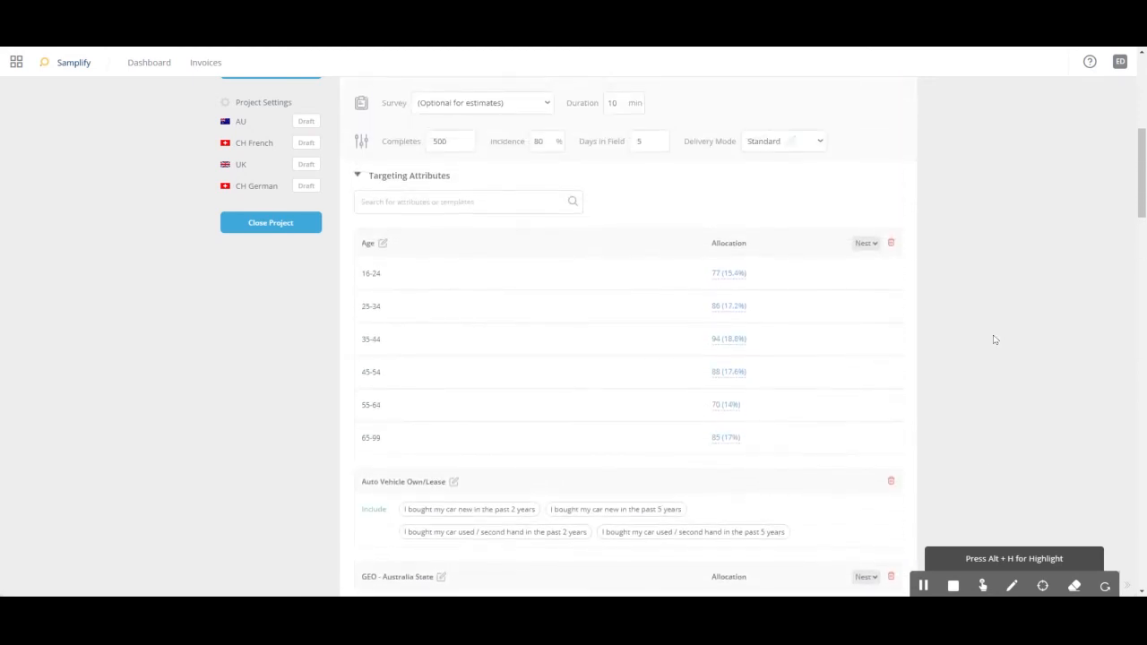
left_click(891, 245)
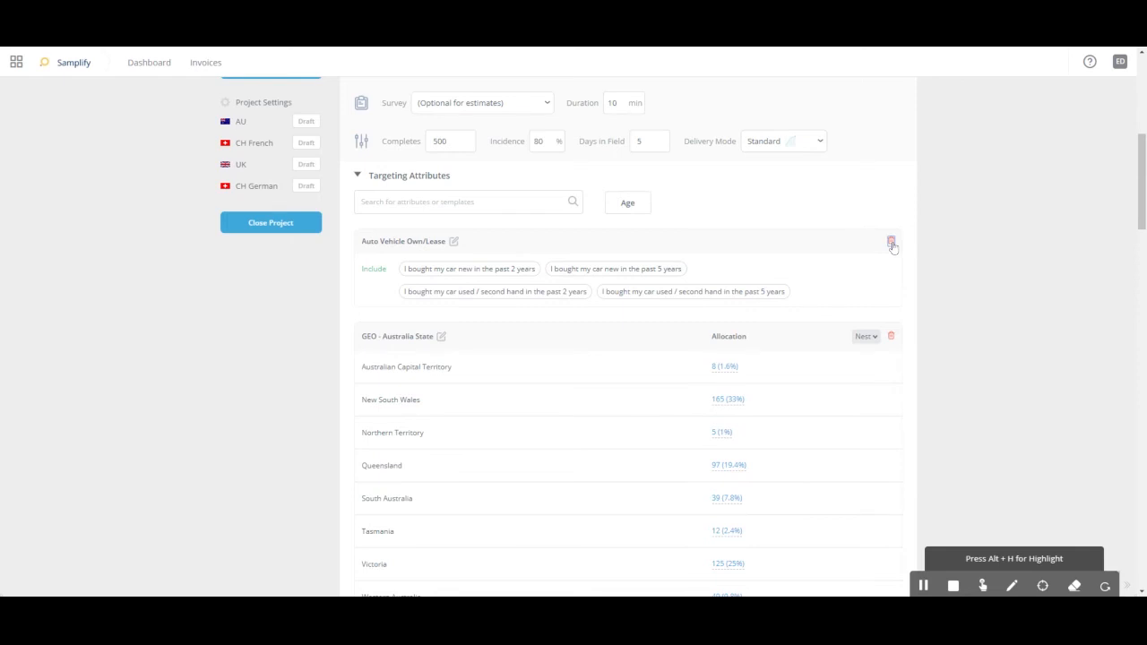
left_click(891, 244)
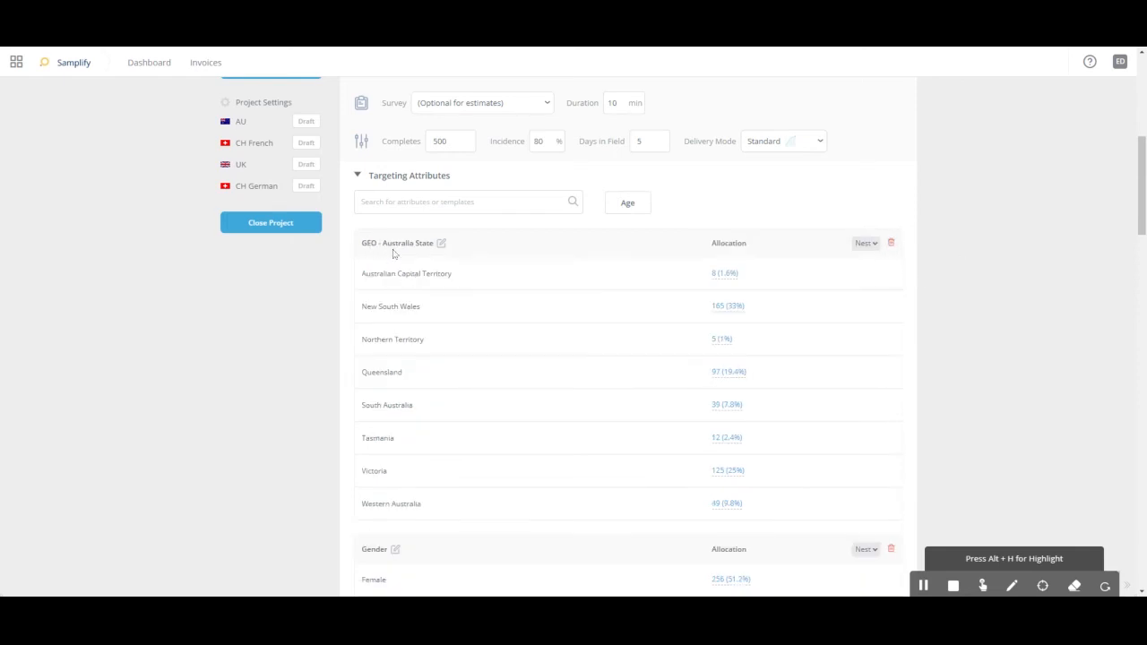
- Apply Test Template AU to the AU group, accepting replacement of the existing attributes, and check the resulting allocations and filters
scroll(407, 258, "down", 2)
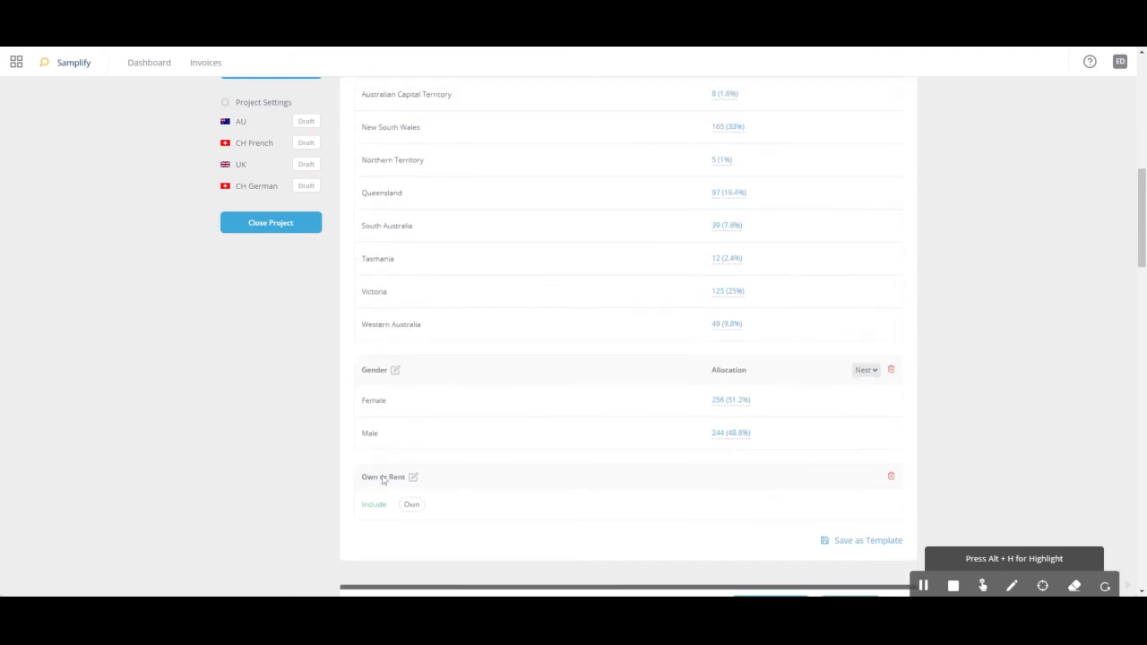
scroll(512, 468, "up", 4)
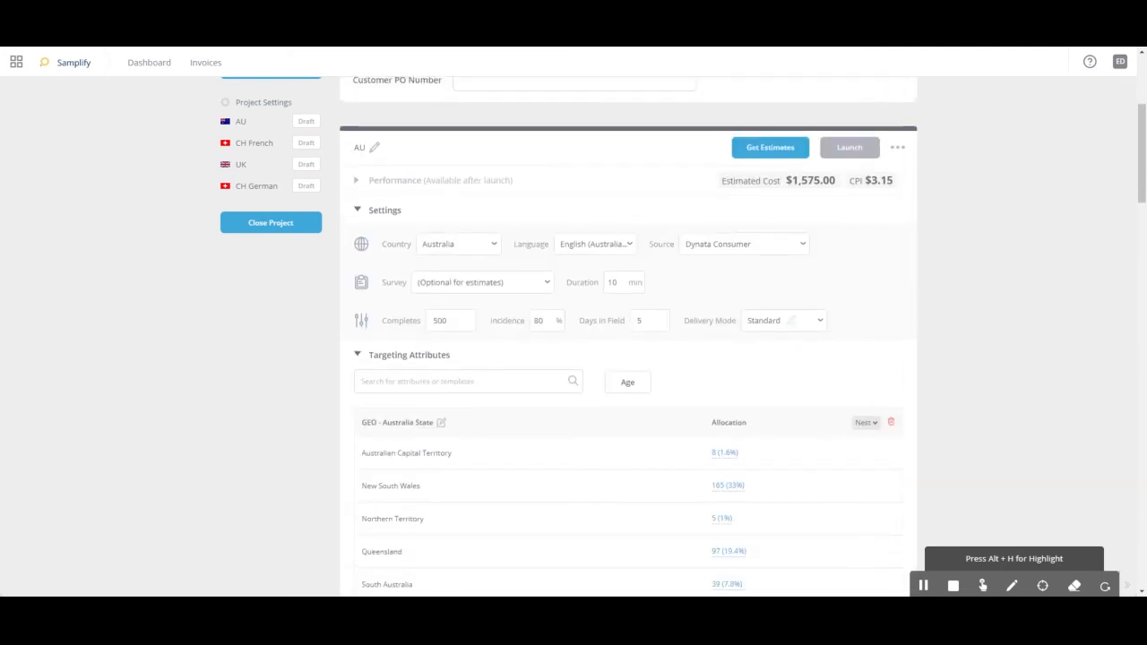
left_click(417, 381)
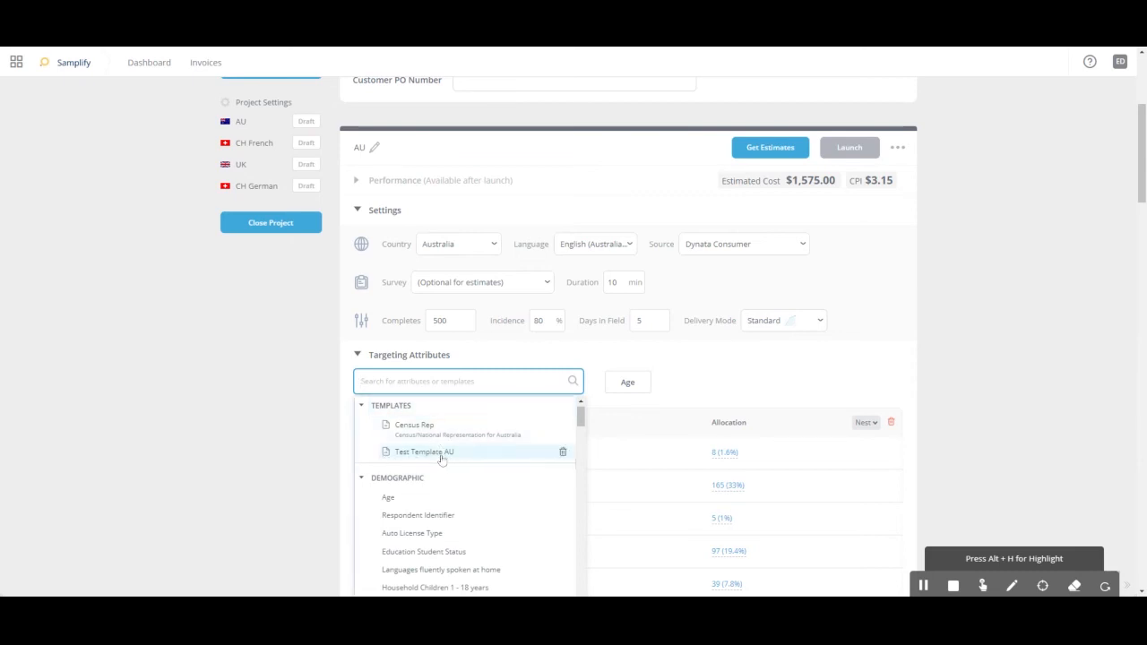
left_click(516, 453)
left_click(618, 209)
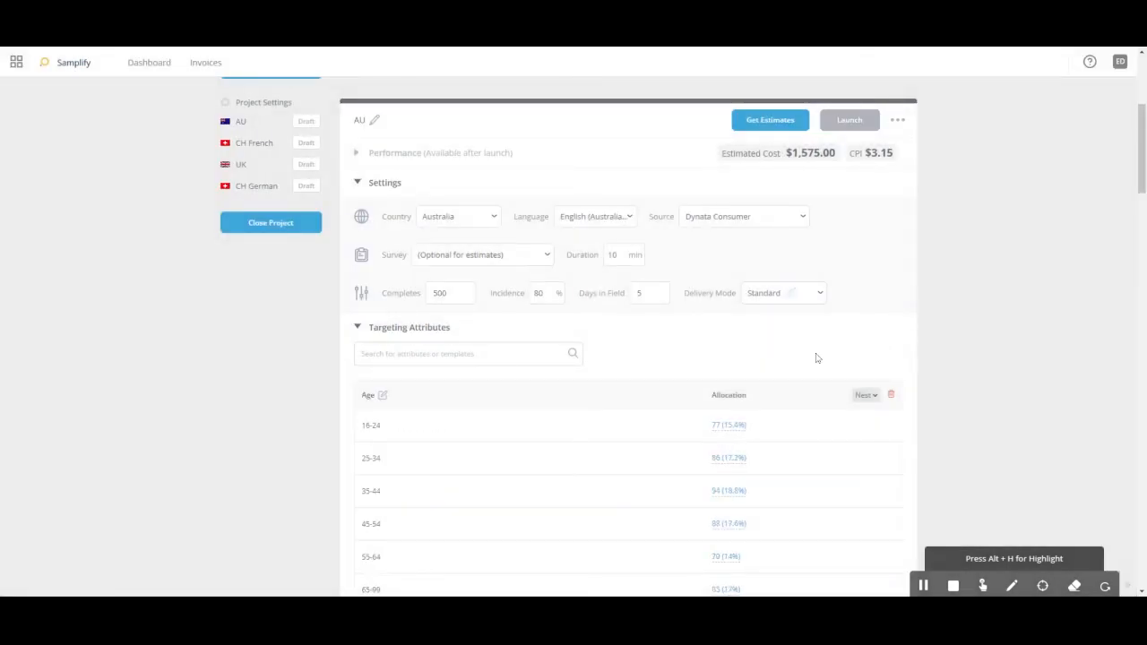
scroll(918, 326, "down", 1)
scroll(397, 329, "down", 3)
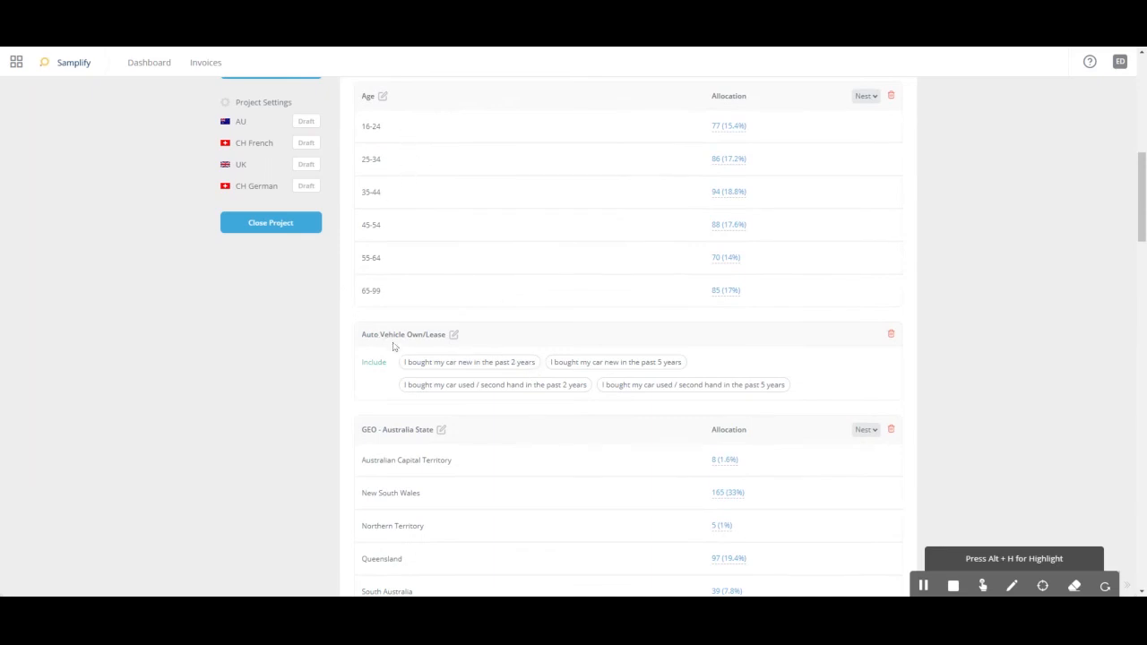
scroll(446, 407, "down", 4)
scroll(432, 449, "down", 3)
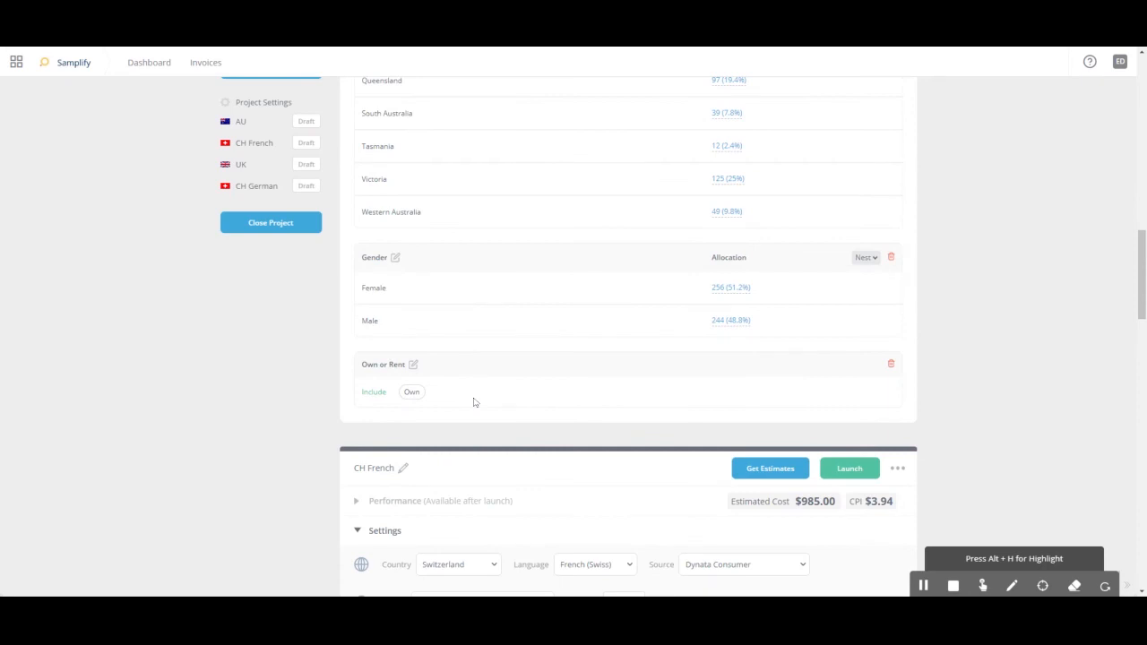
scroll(970, 414, "up", 5)
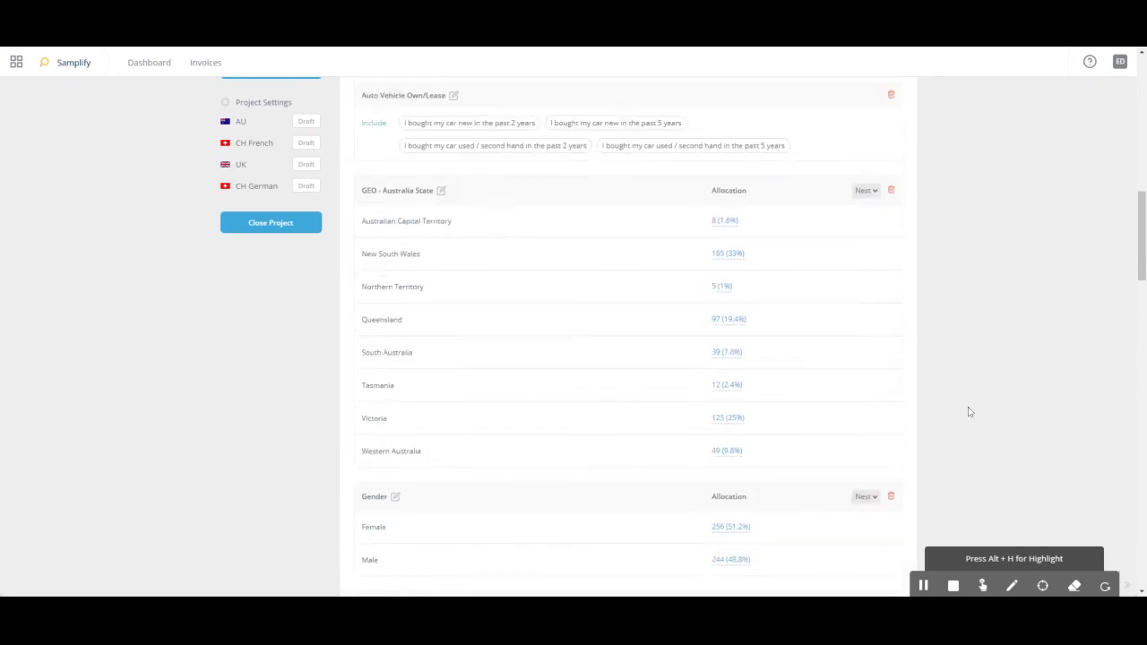
scroll(966, 412, "up", 3)
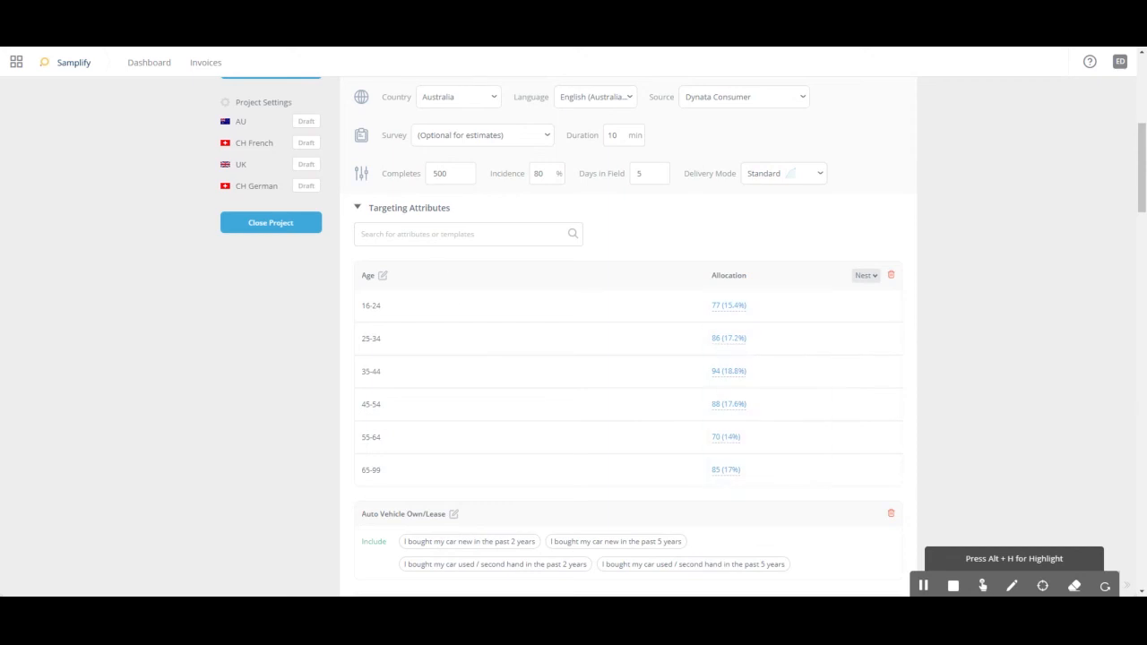
- Delete Test Template AU from the saved targeting templates, confirm the deletion and close the template list
left_click(462, 234)
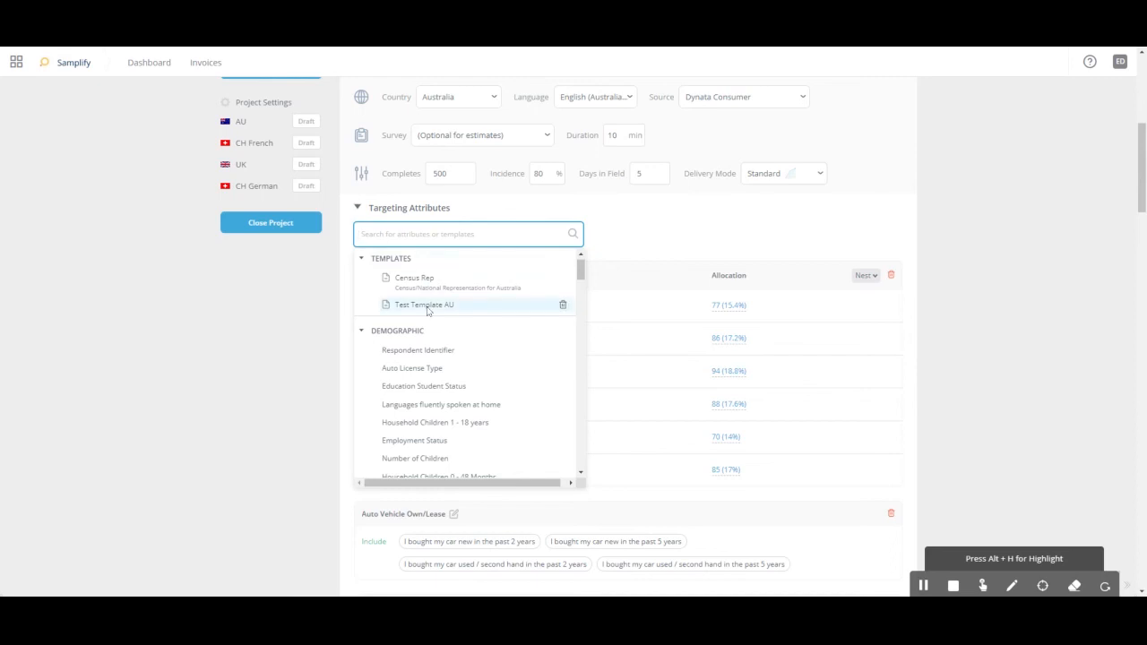
left_click(239, 323)
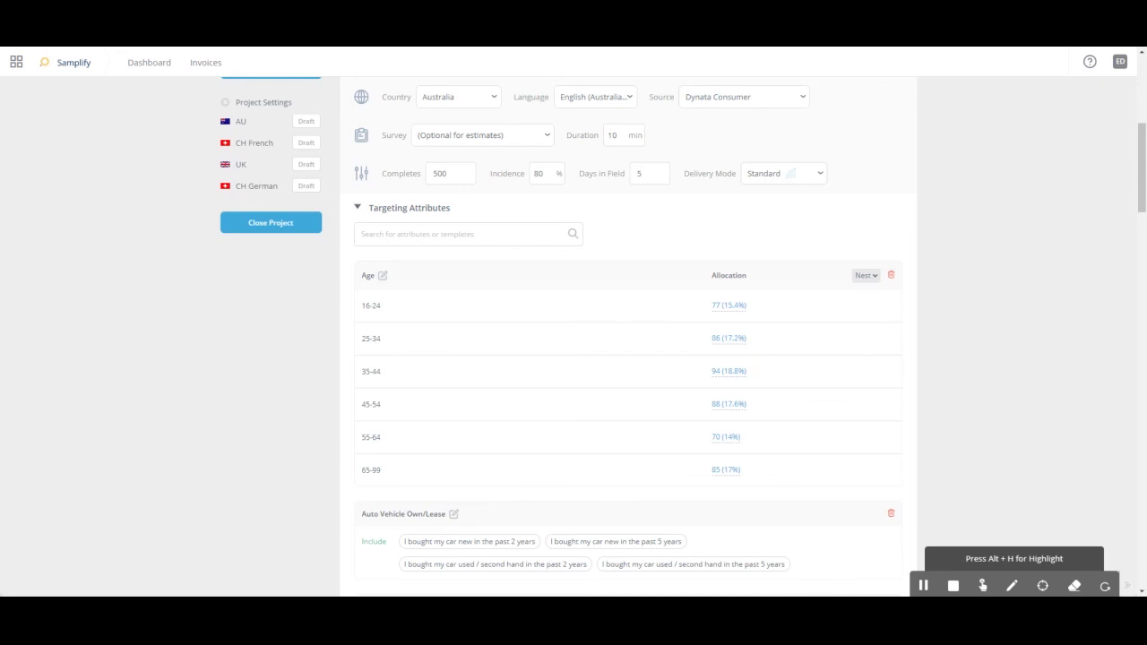
left_click(492, 231)
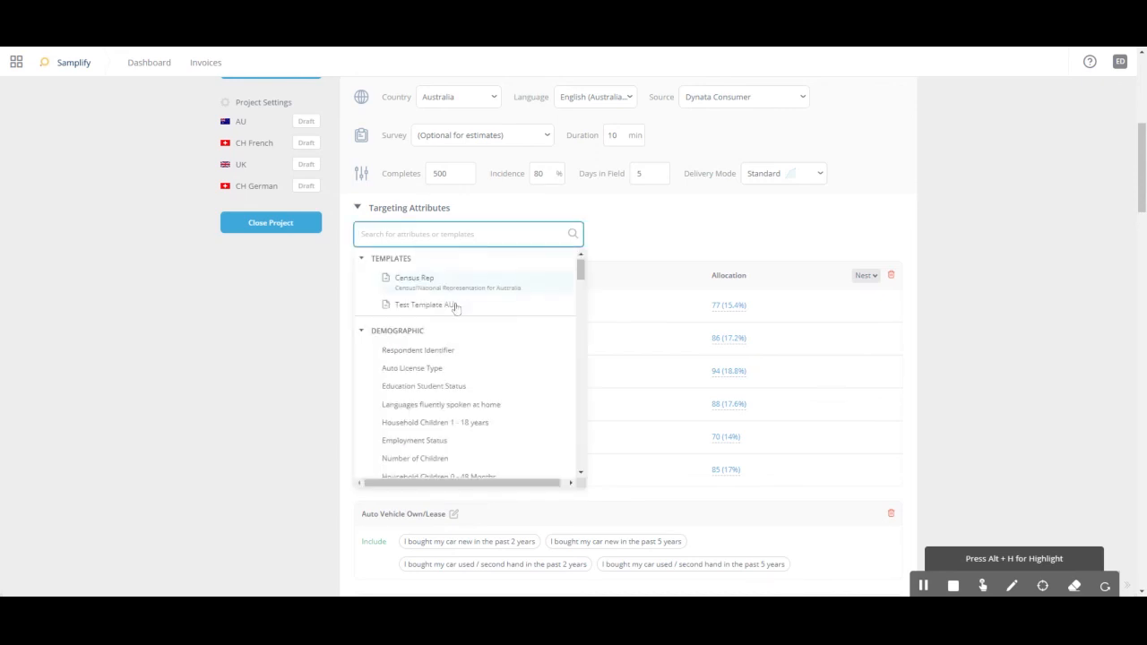
mouse_move(410, 307)
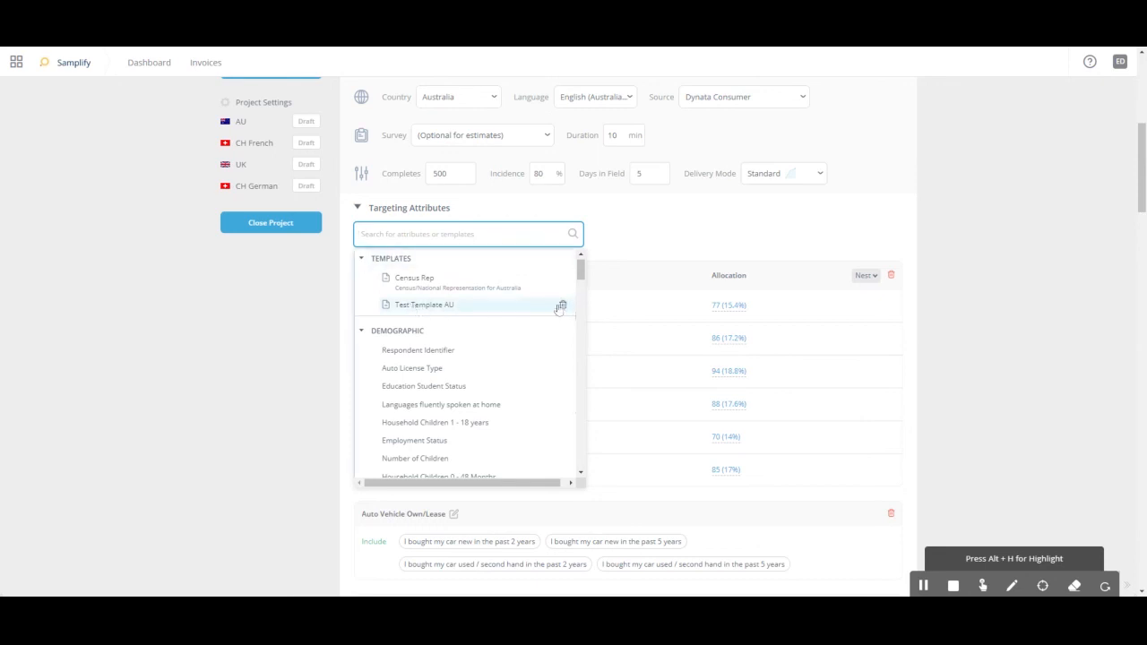
left_click(562, 308)
left_click(628, 201)
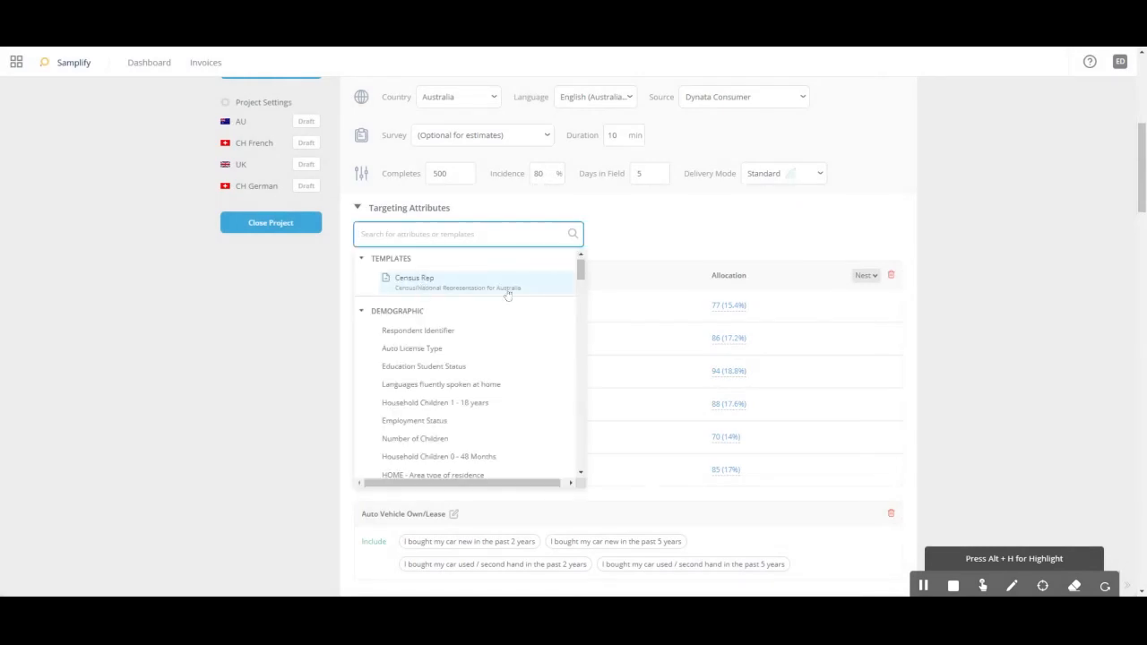
left_click(967, 409)
- Look over the AU and CH French target groups' settings and attributes, and return to the project dashboard
scroll(972, 399, "down", 3)
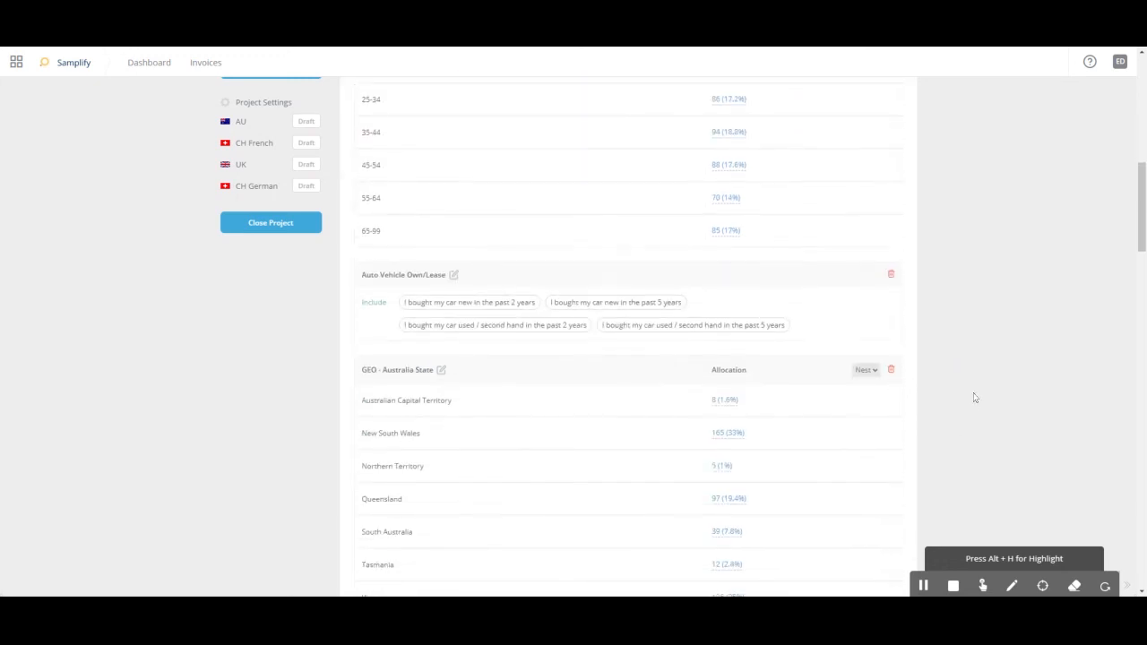
scroll(975, 397, "down", 4)
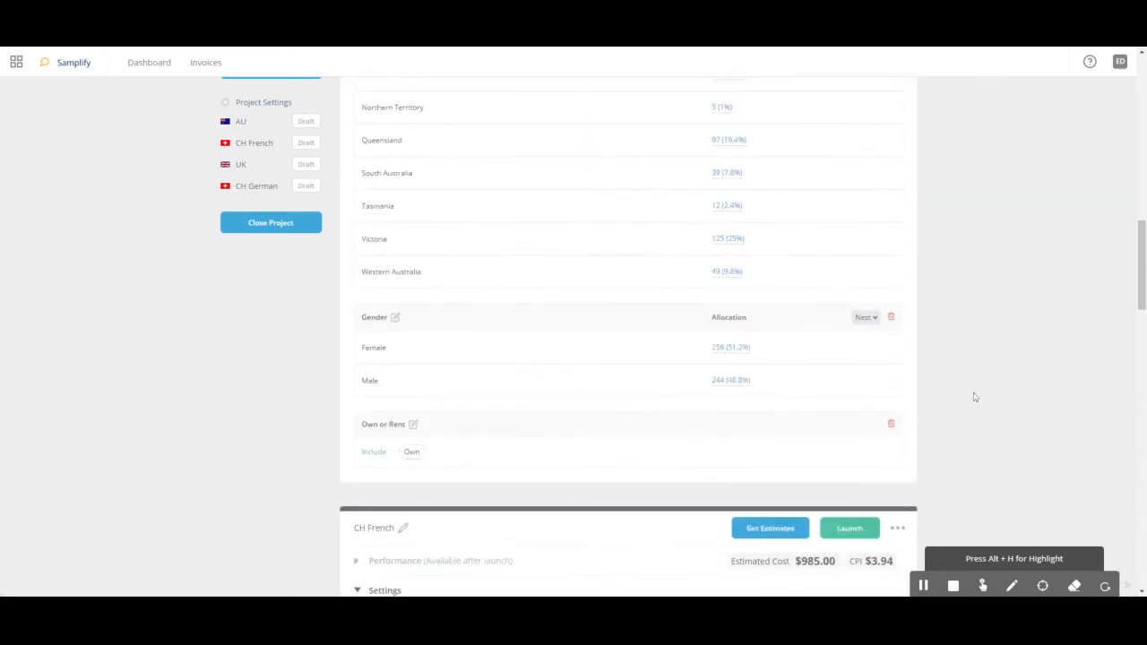
scroll(975, 397, "down", 3)
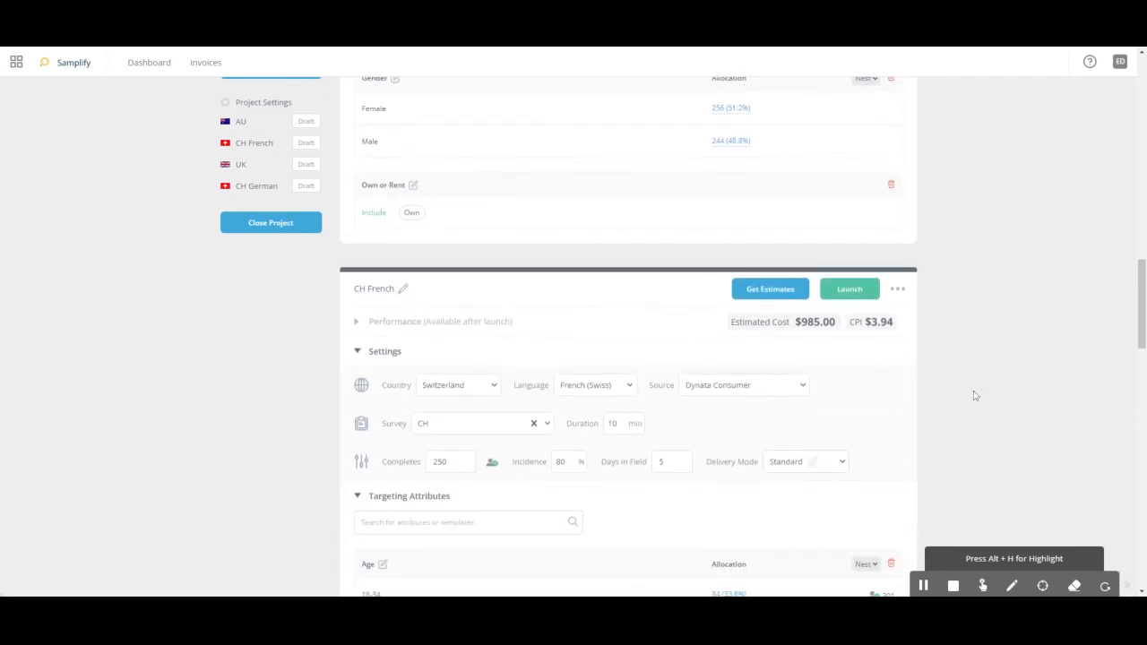
scroll(974, 395, "down", 1)
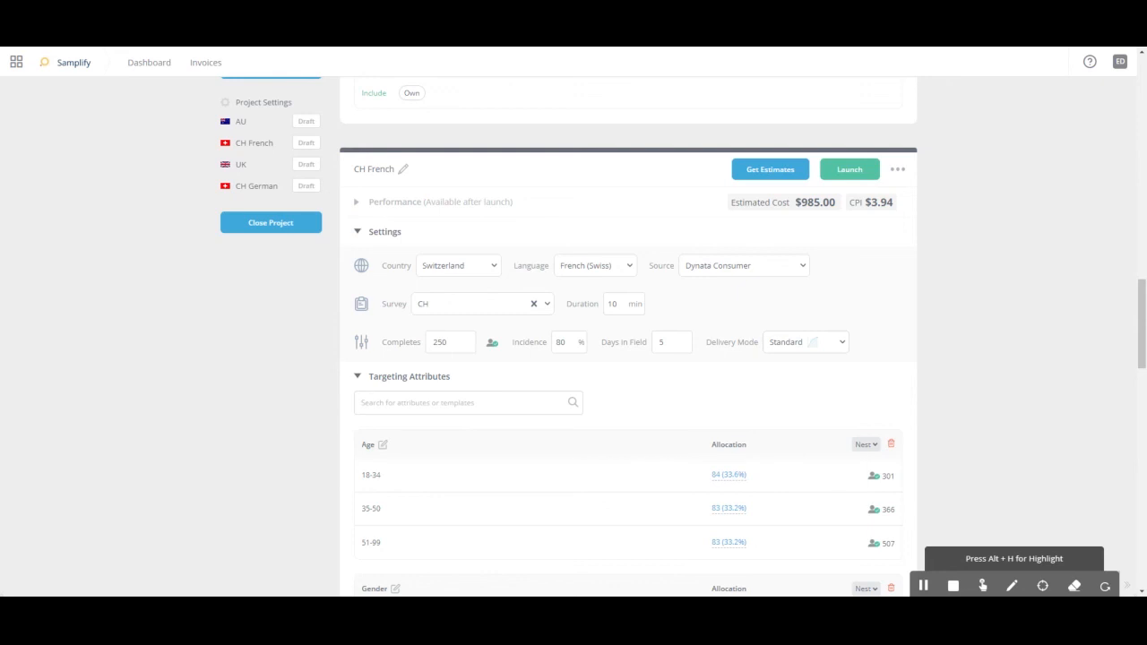
scroll(1032, 397, "up", 15)
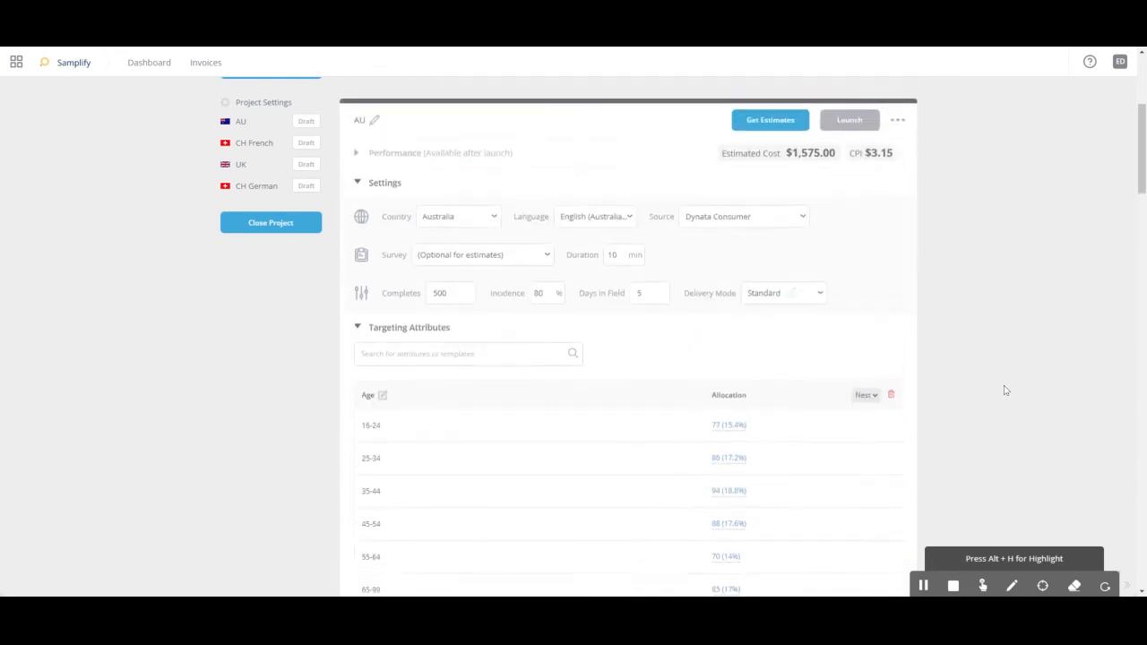
scroll(1005, 391, "up", 4)
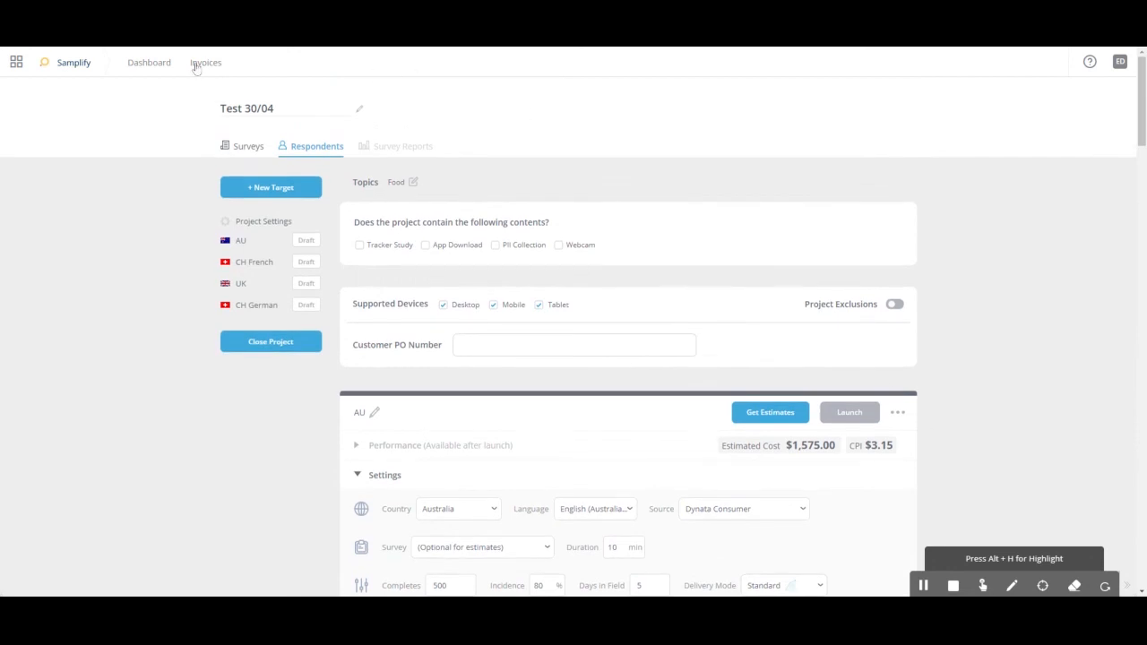
left_click(152, 64)
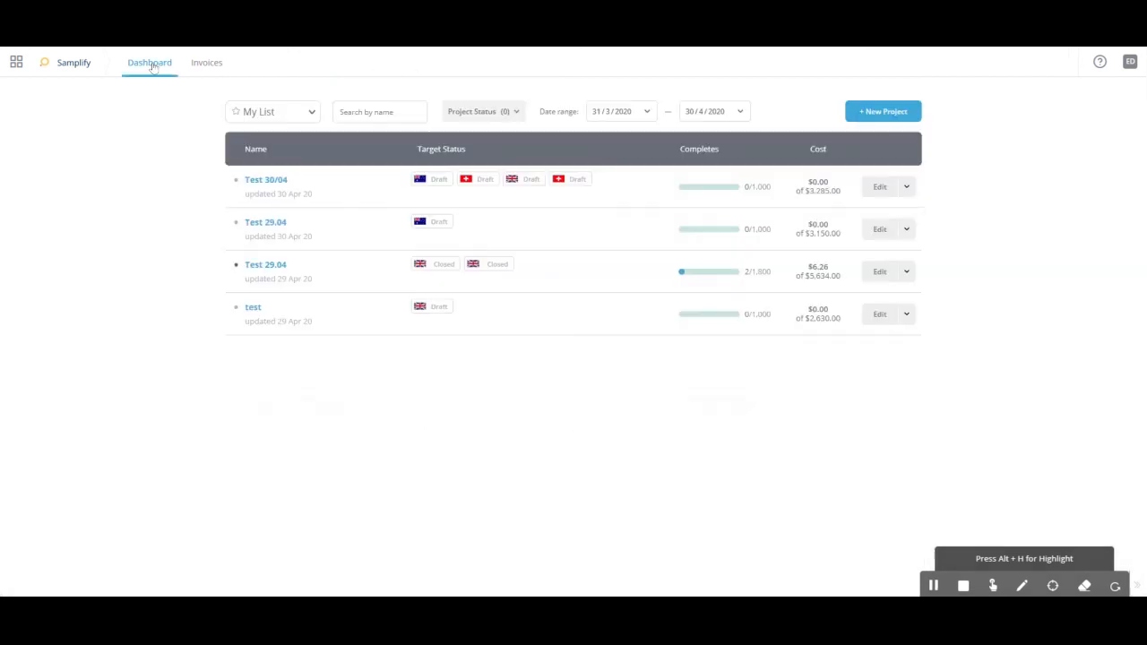
left_click(933, 587)
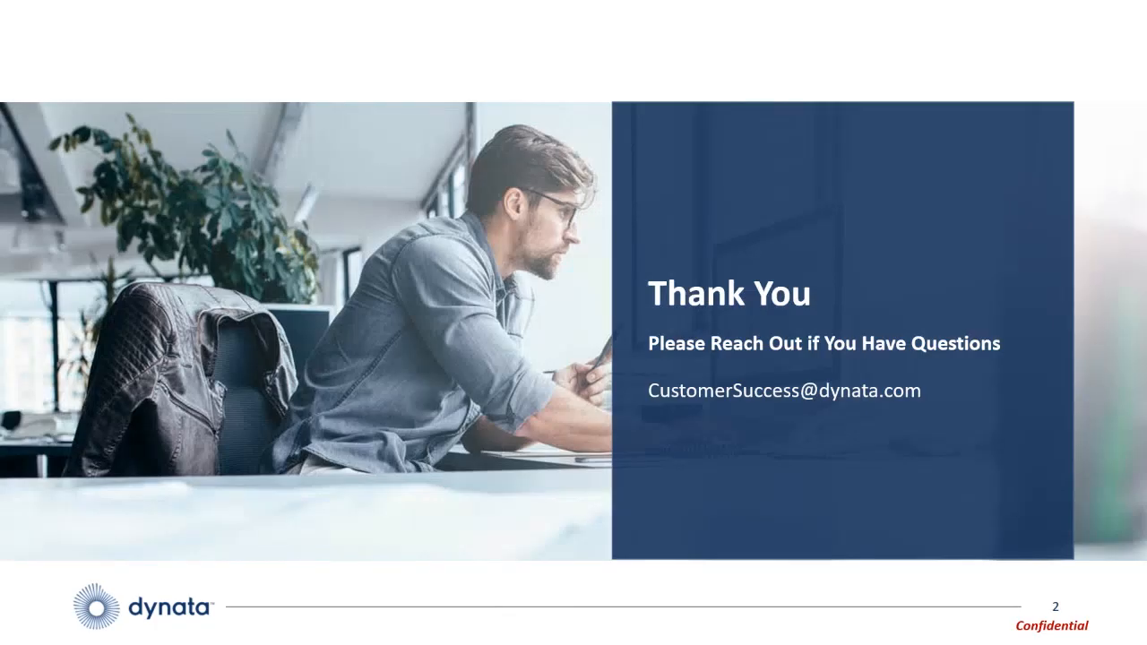